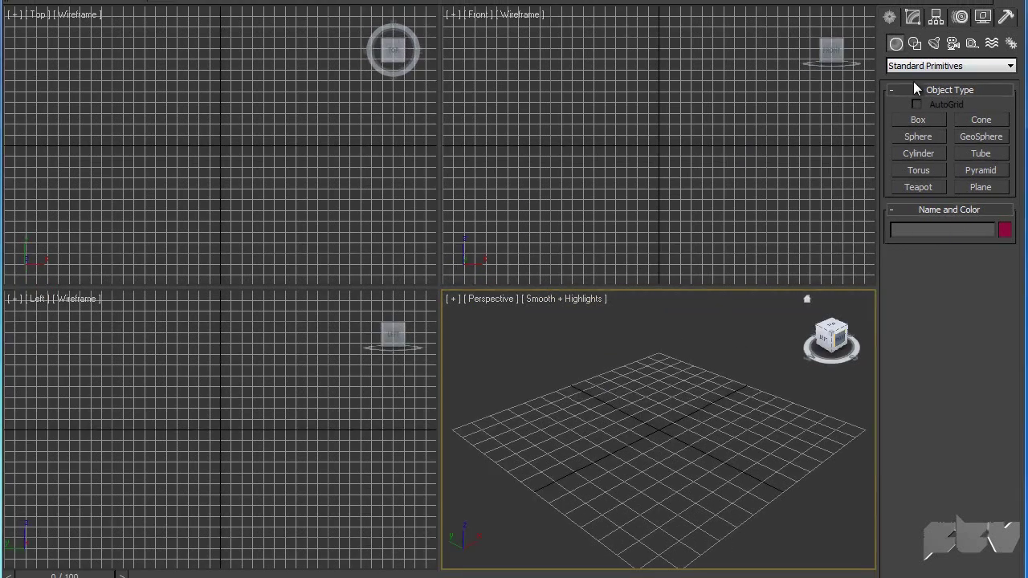
Create a green teapot at the grid centre and maximize the Perspective viewport.
click(917, 187)
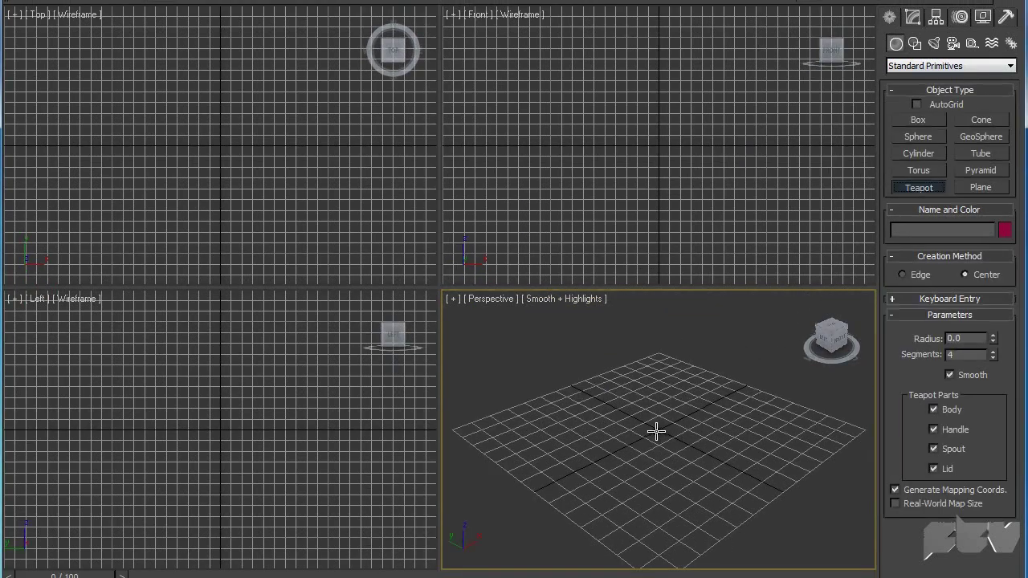
drag(656, 429, 656, 394)
right_click(656, 395)
alt+middle_drag(656, 394, 746, 287)
key(alt+w)
scroll(527, 266, down, 2)
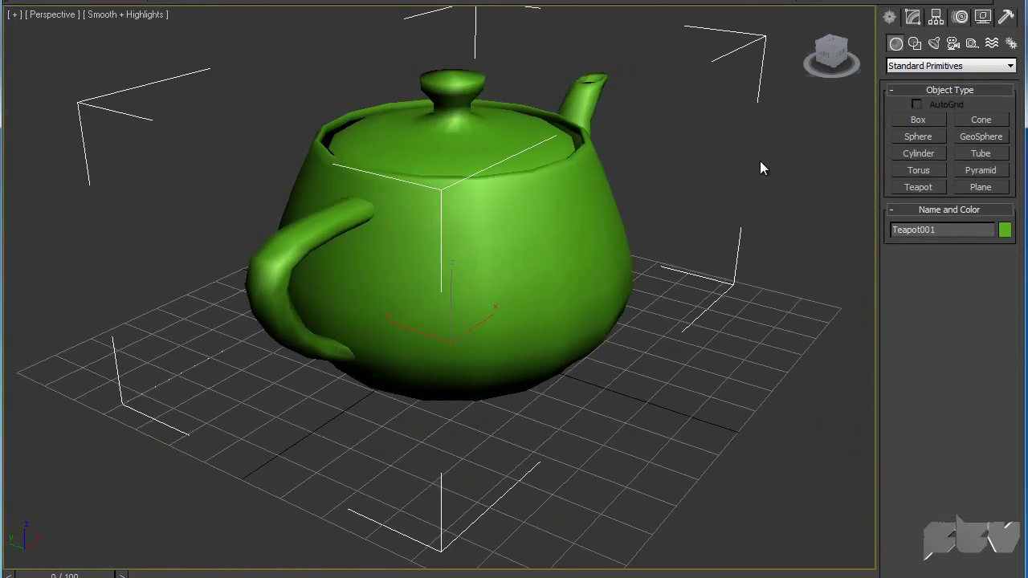
Raise the teapot's Segments to 10 on the Modify panel for a smoother surface.
click(912, 17)
double_click(955, 323)
text(10)
key(Return)
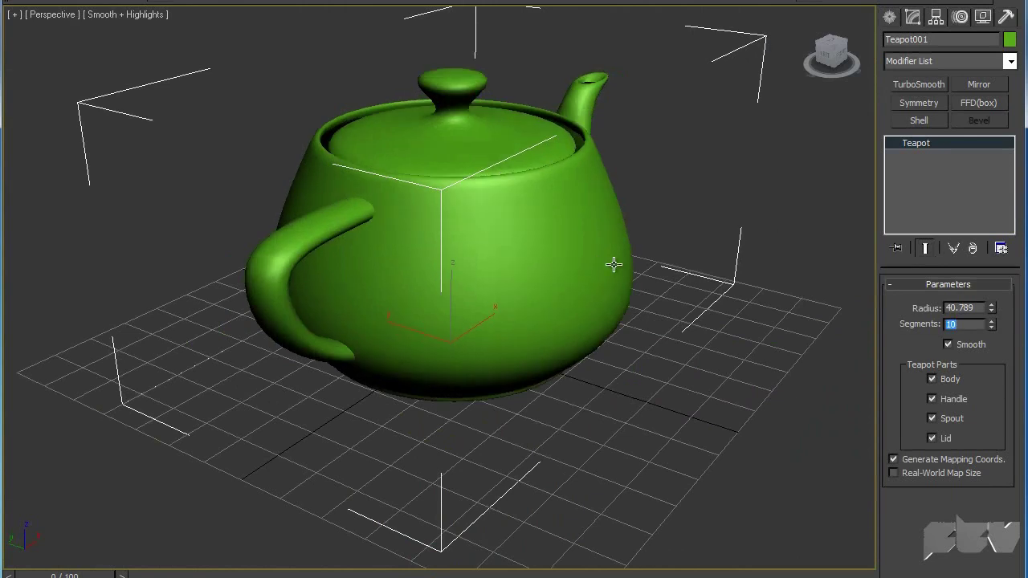
alt+middle_drag(616, 270, 807, 122)
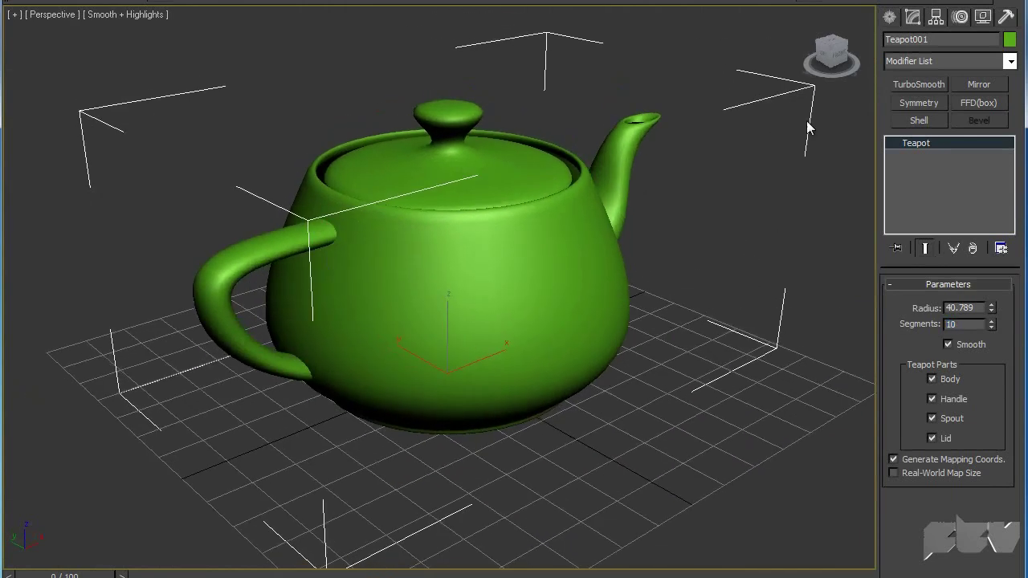
Load the AR-media Plugin from the MAXScript utilities list.
click(1007, 17)
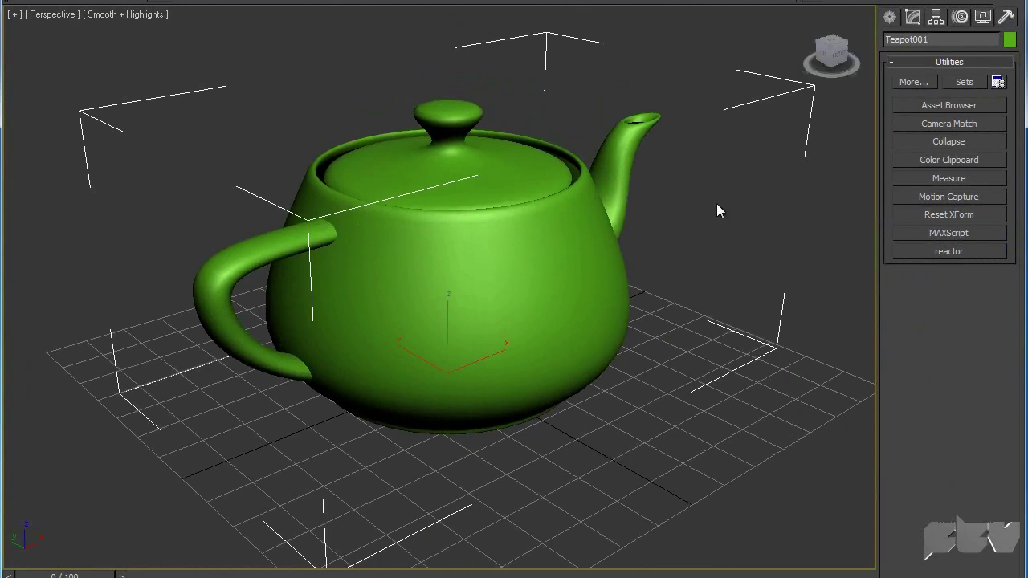
click(978, 233)
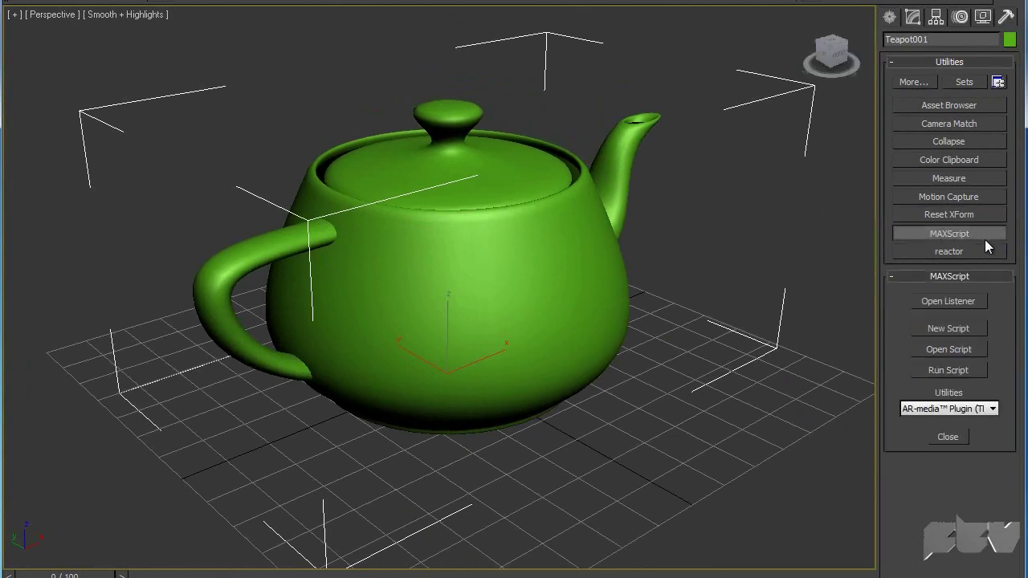
click(955, 413)
click(962, 422)
drag(996, 443, 976, 249)
Dock the AR-media Objects and Toolbar windows side by side at the bottom-left.
drag(297, 183, 119, 466)
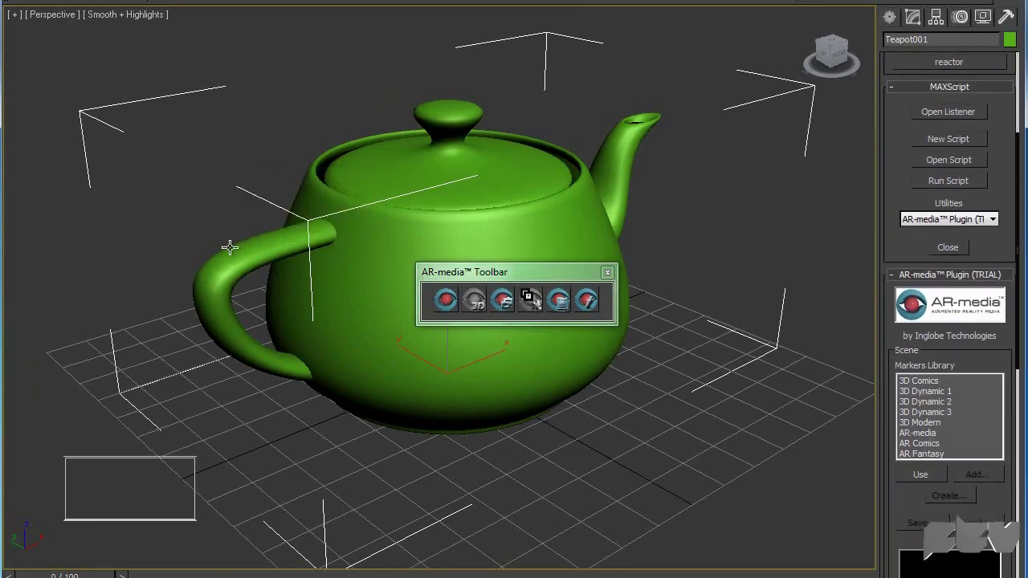
drag(487, 277, 245, 471)
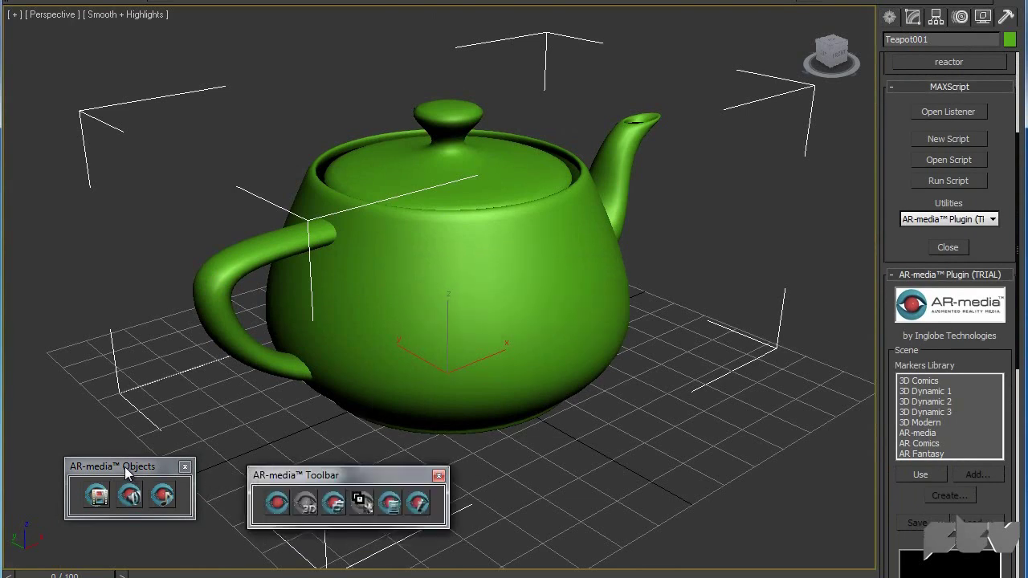
drag(119, 467, 79, 478)
click(283, 479)
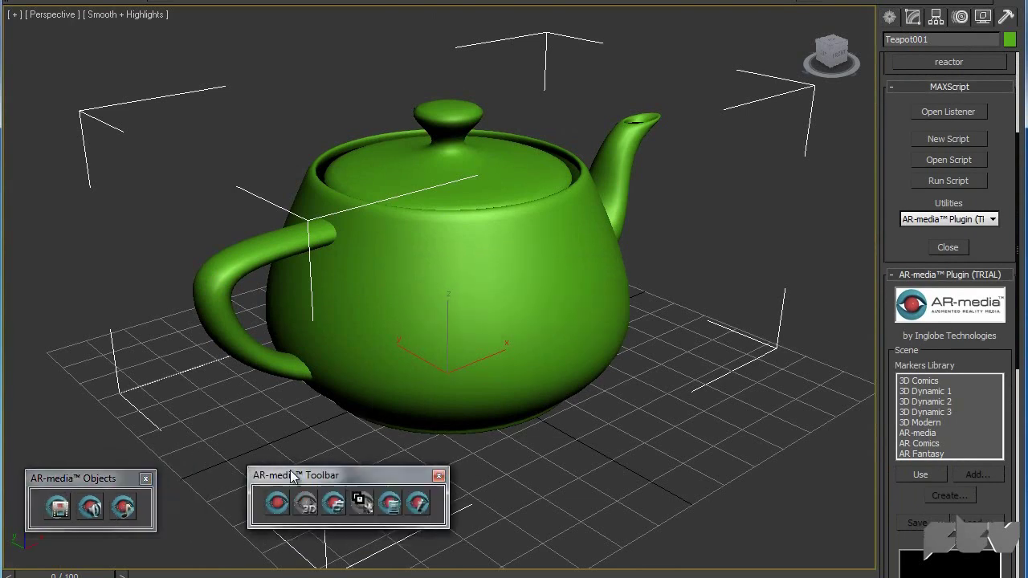
drag(283, 480, 235, 489)
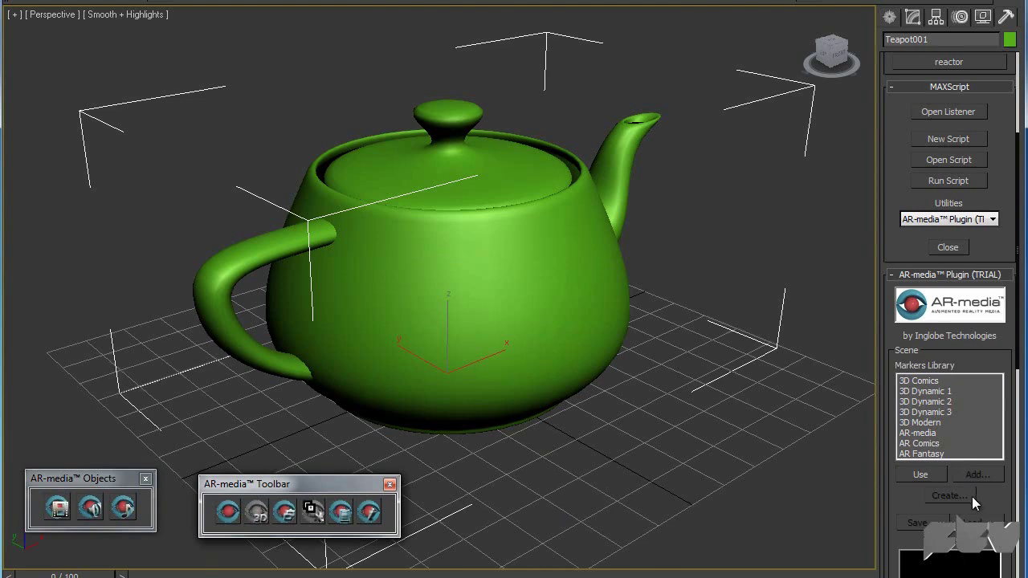
Add the AR-media marker from the Markers Library to the active markers.
drag(982, 493, 987, 298)
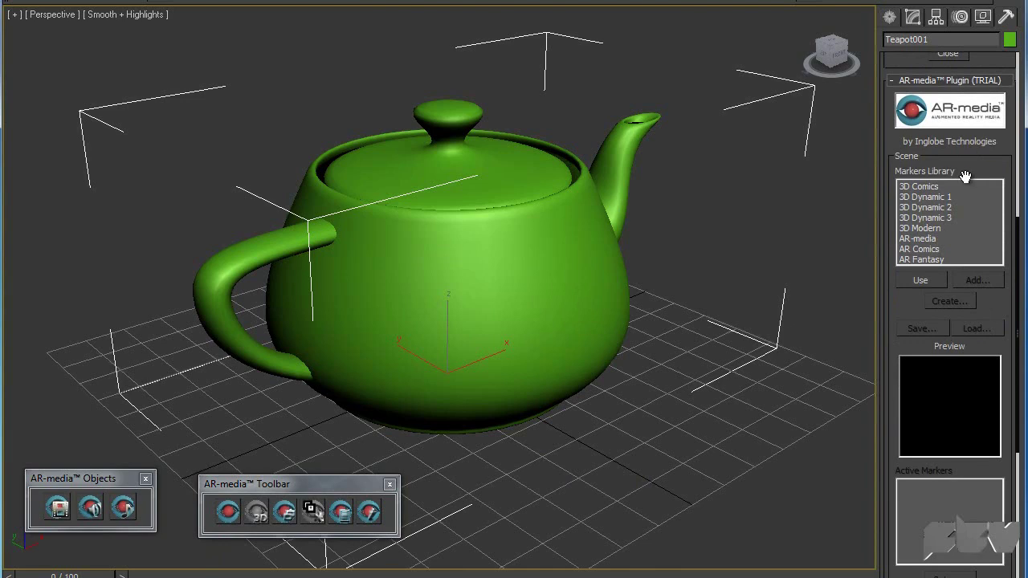
double_click(931, 235)
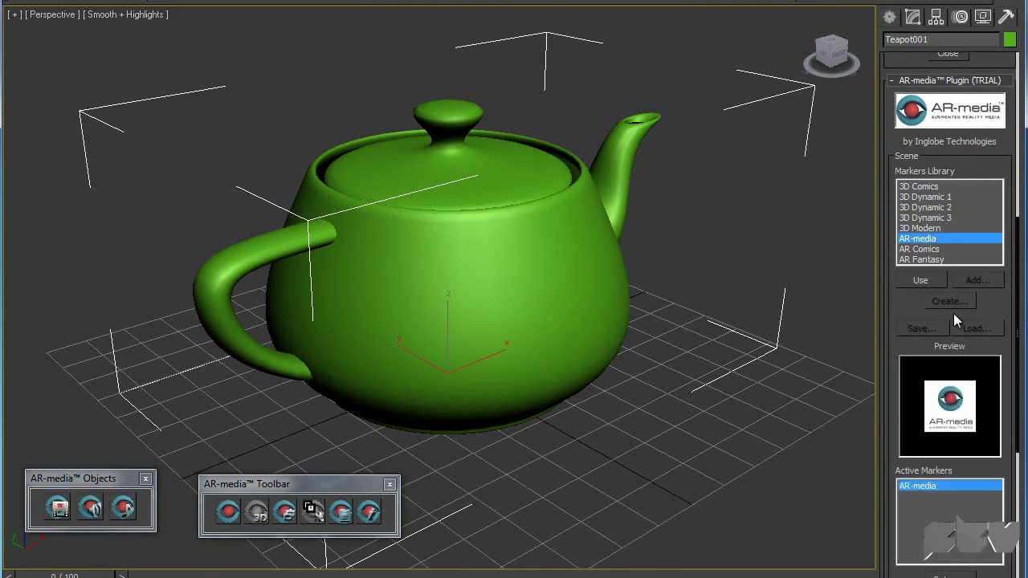
scroll(1003, 286, down, 5)
scroll(985, 361, down, 1)
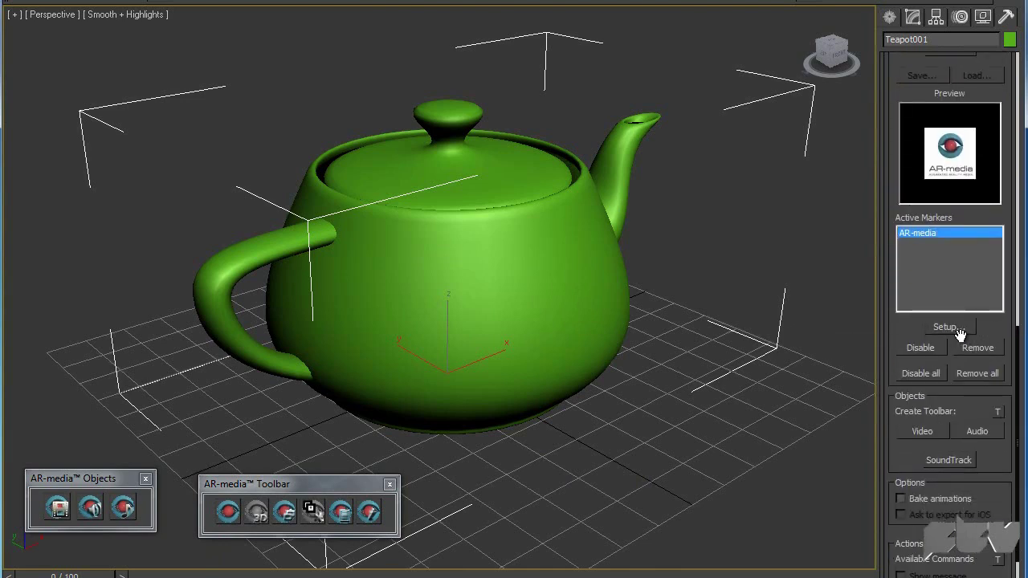
Attach Teapot001 to the AR-media marker through its Setup configuration.
click(948, 327)
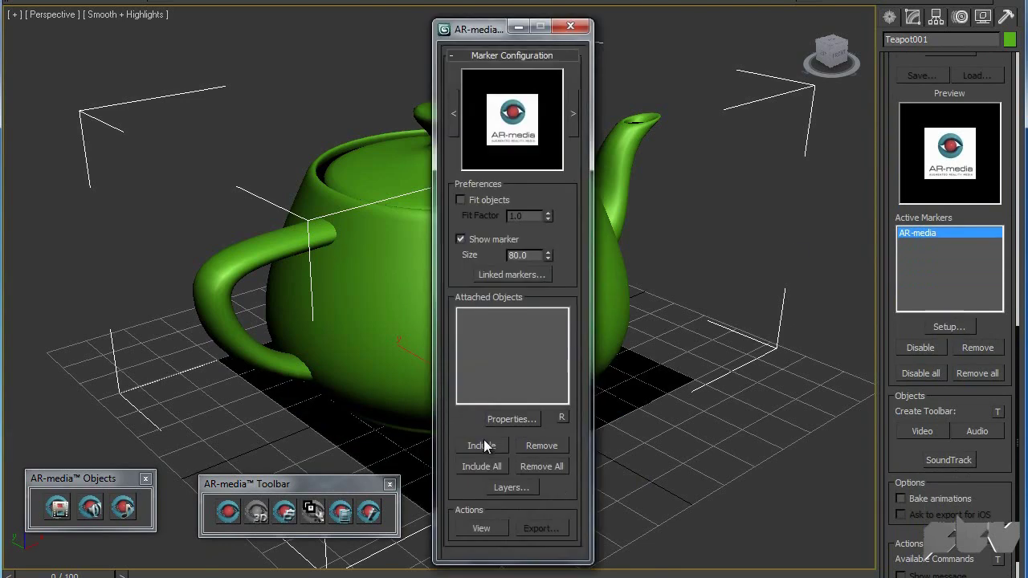
click(482, 445)
click(570, 27)
click(746, 211)
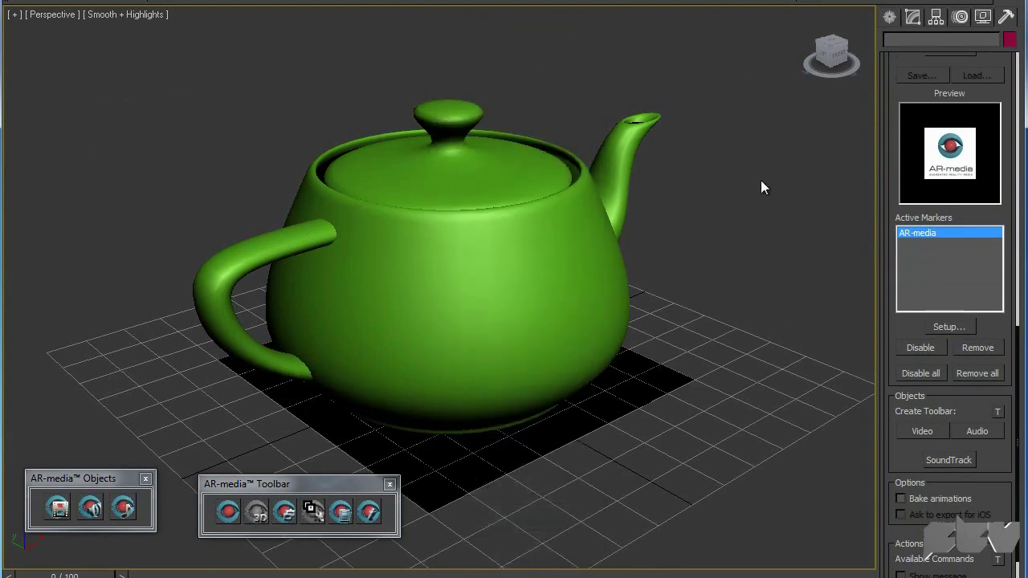
Preview the 3D Comics, AR Comics and 3D Modern markers, then return to AR-media.
alt+middle_drag(760, 180, 837, 275)
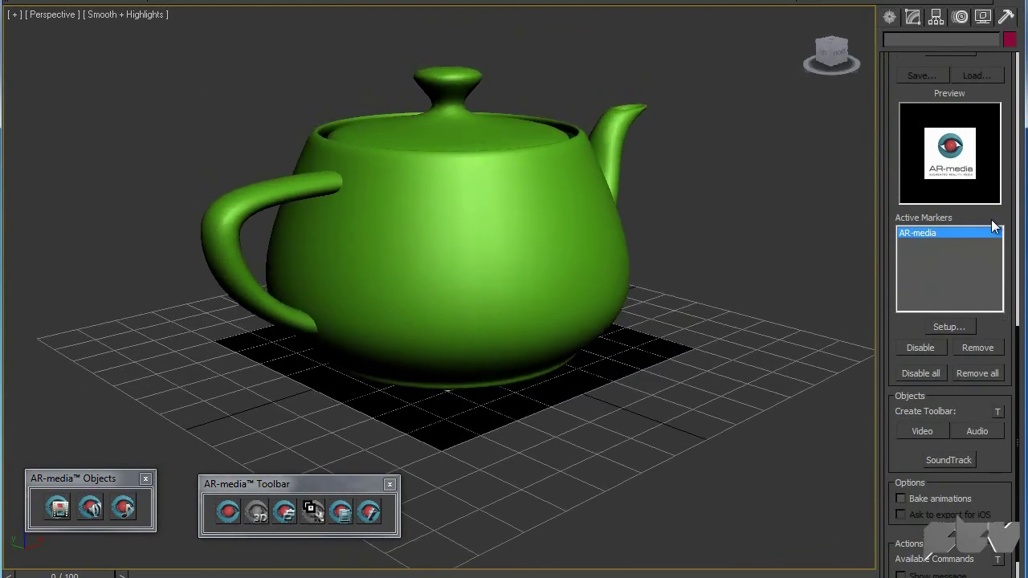
drag(1002, 211, 991, 89)
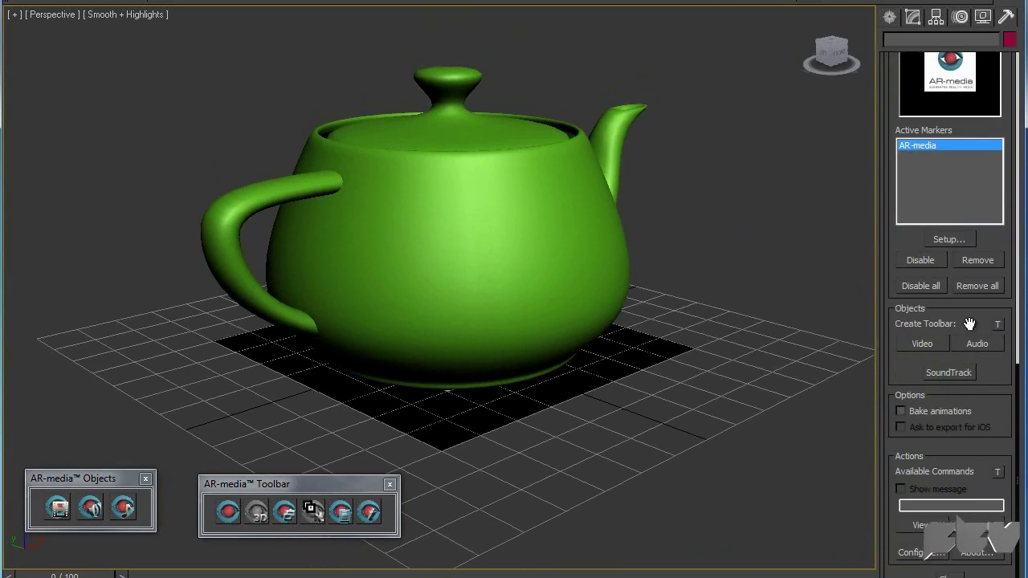
mouse_move(970, 323)
mouse_down()
mouse_move(939, 454)
mouse_move(987, 538)
mouse_move(958, 172)
mouse_move(962, 488)
mouse_move(954, 232)
mouse_move(955, 333)
mouse_up()
drag(916, 98, 920, 161)
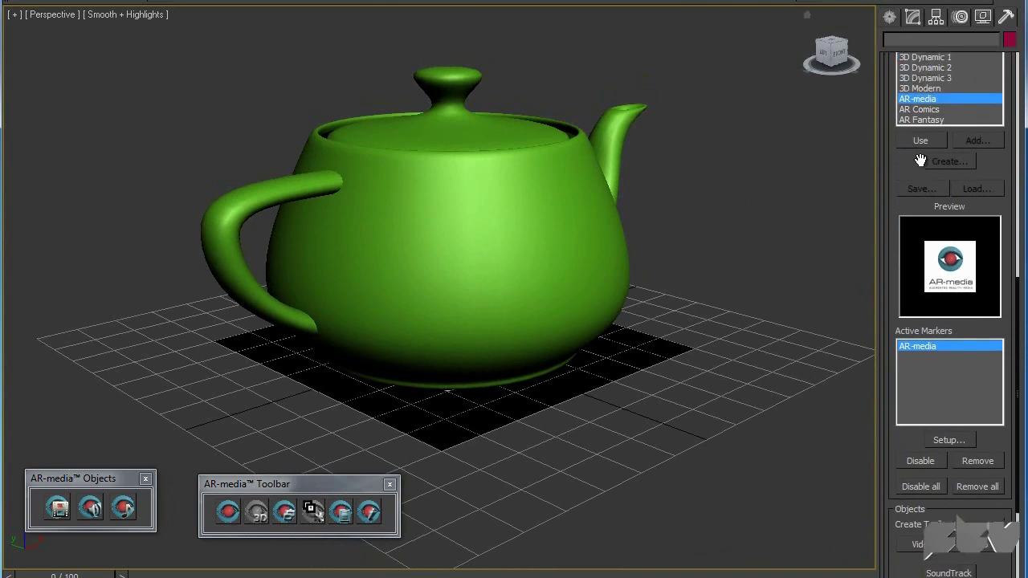
scroll(942, 105, up, 1)
click(939, 71)
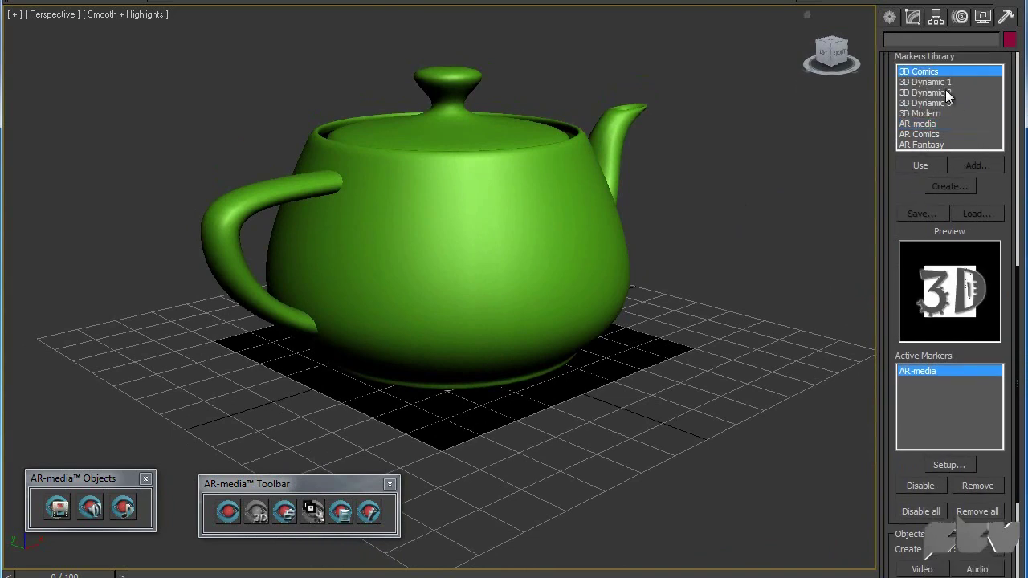
key(Down)
key(Down)
key(Down)
key(Down)
key(Down)
key(Down)
key(Down)
key(Up)
key(Up)
key(Up)
key(Up)
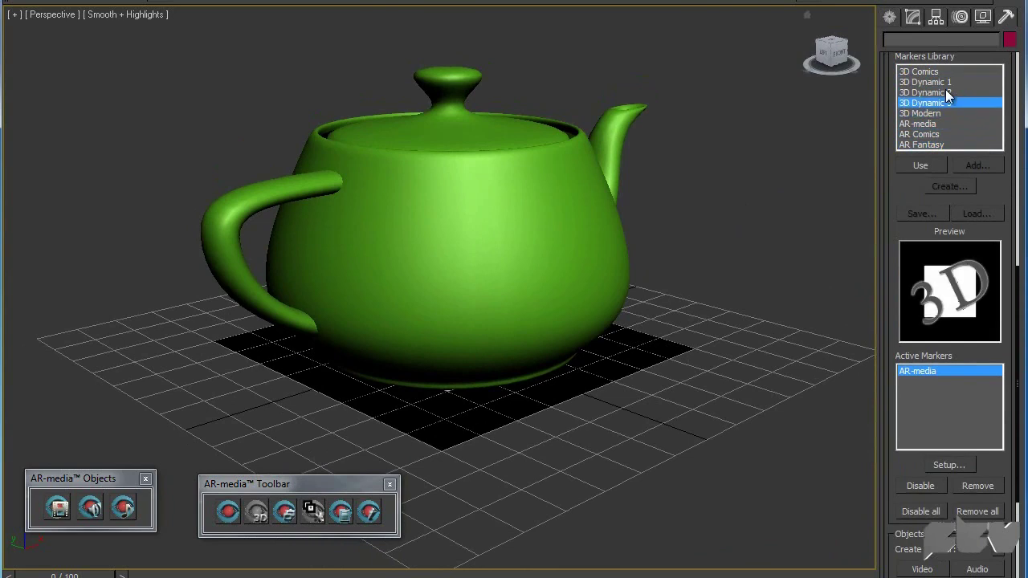
key(Up)
key(Down)
key(Down)
key(Down)
key(Down)
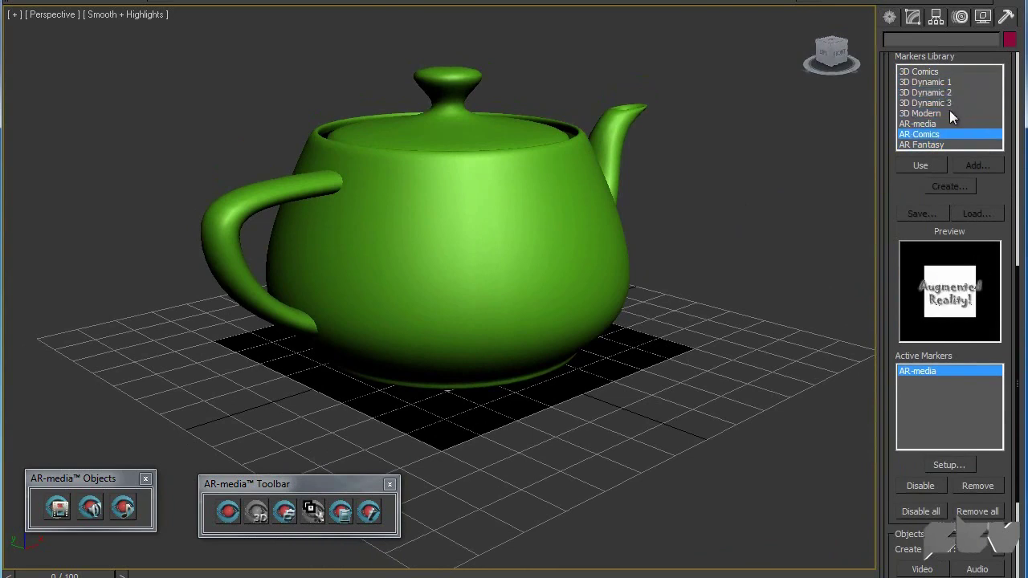
click(948, 116)
click(945, 126)
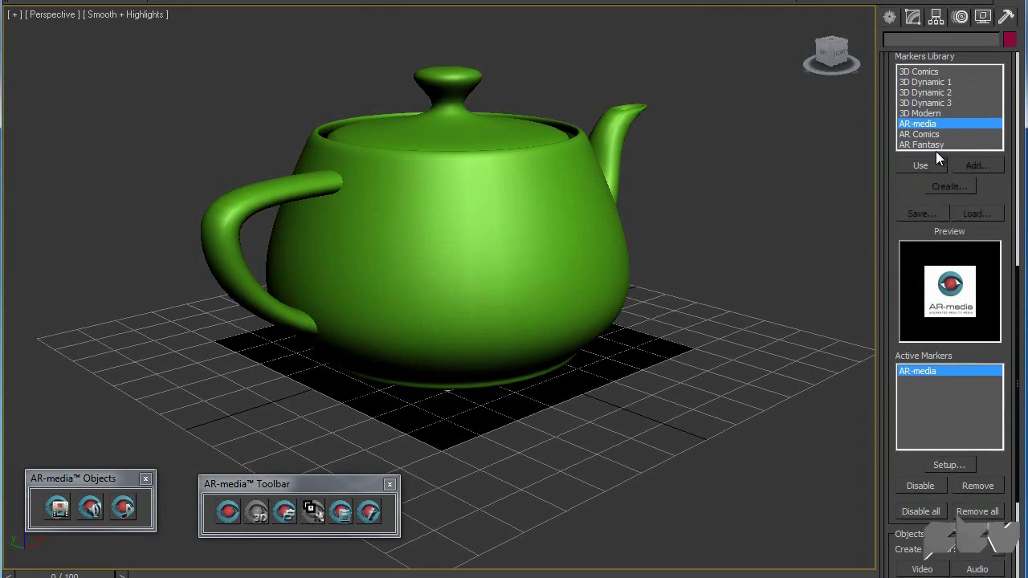
Preview the 3D Comics and 3D Dynamic markers, reselect AR-media, and shift the teapot left.
drag(995, 182, 999, 290)
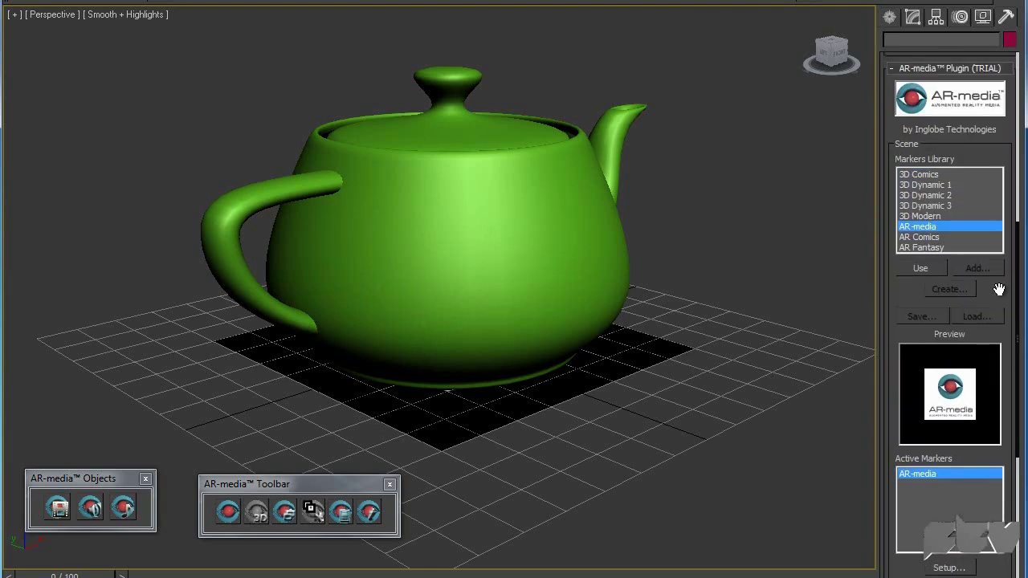
click(947, 174)
click(925, 185)
click(923, 206)
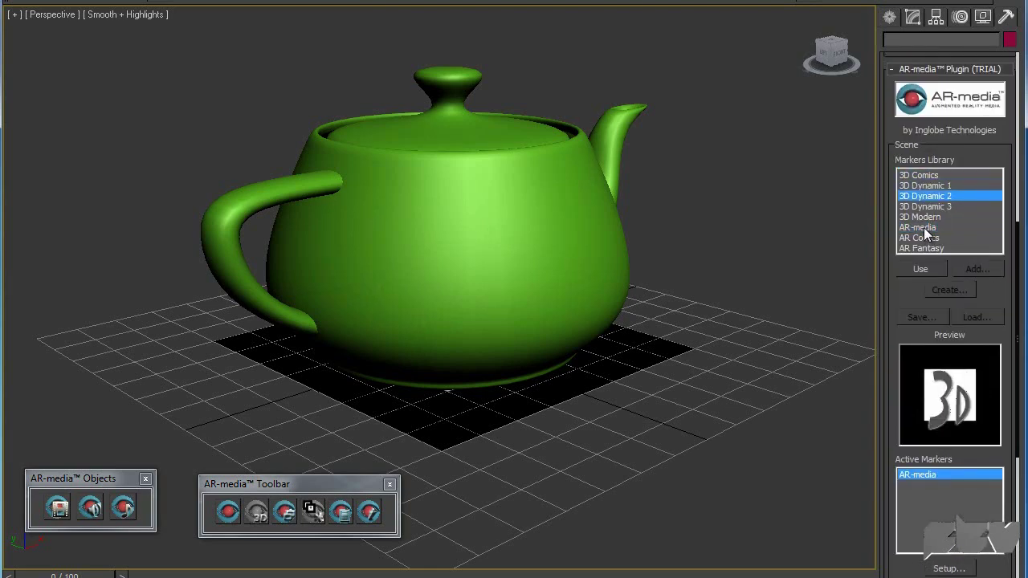
click(924, 227)
drag(1001, 286, 1002, 151)
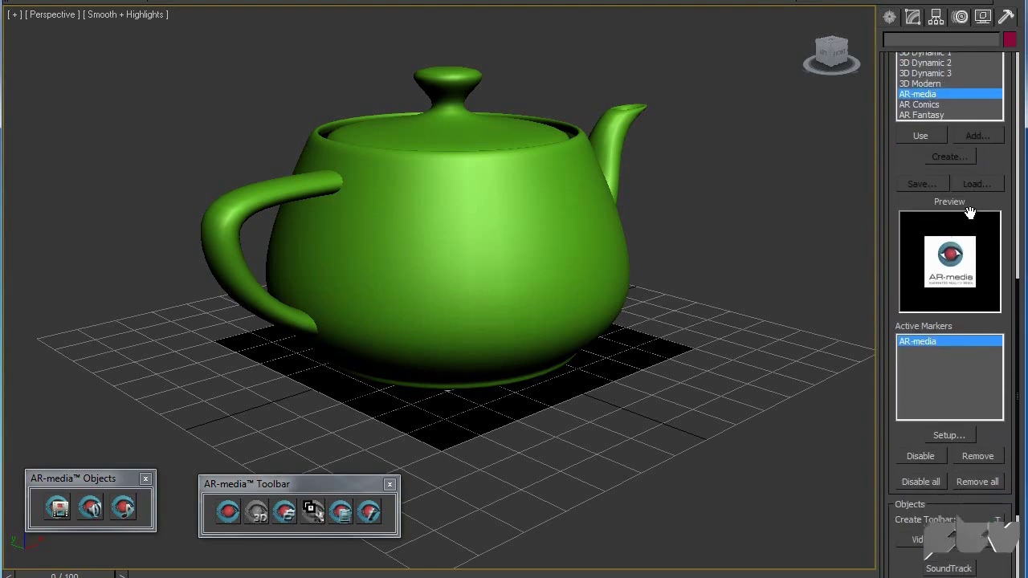
middle_drag(528, 271, 489, 287)
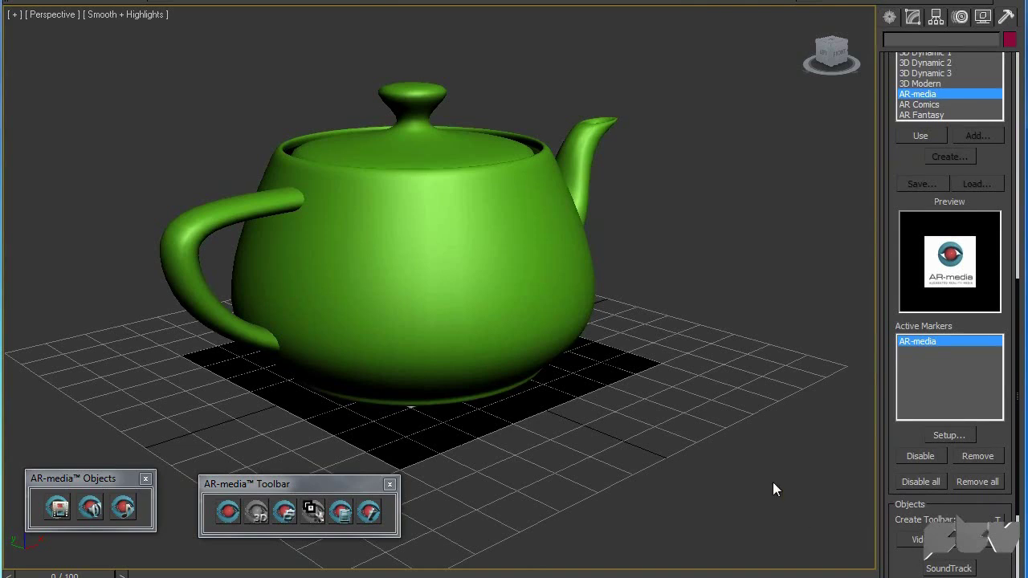
Launch the live AR view with View under Actions.
drag(913, 551, 911, 391)
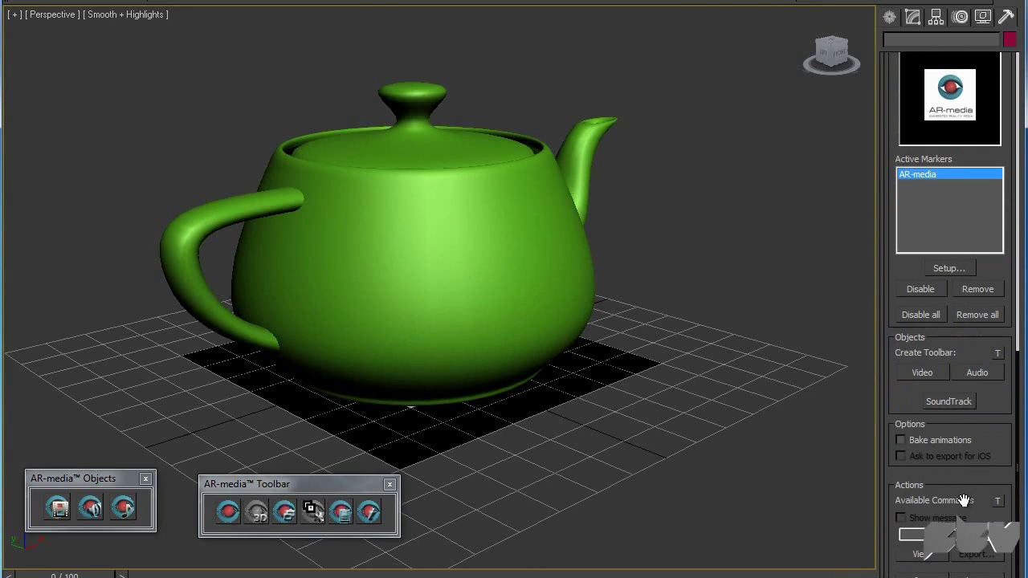
scroll(963, 493, down, 1)
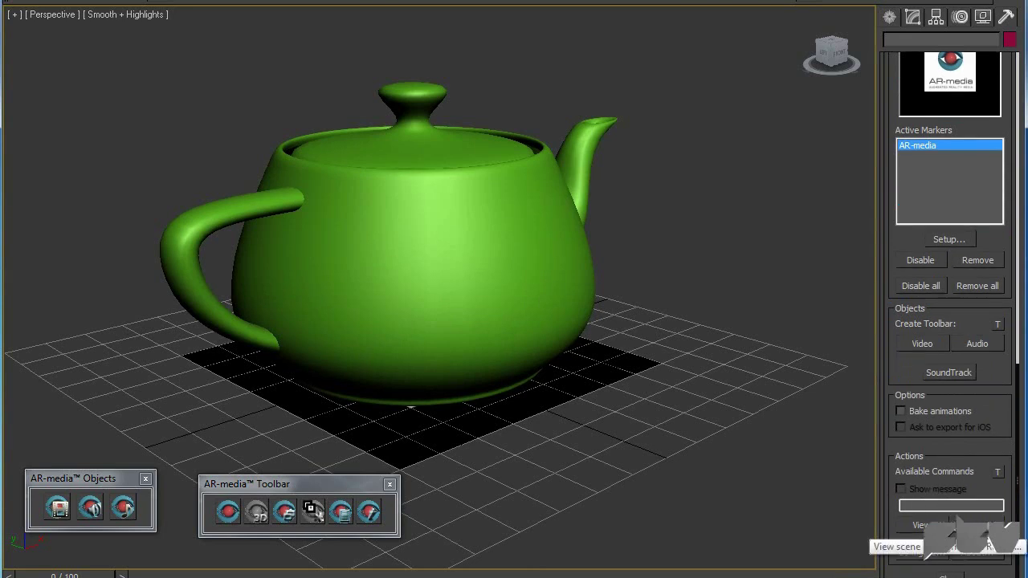
click(922, 526)
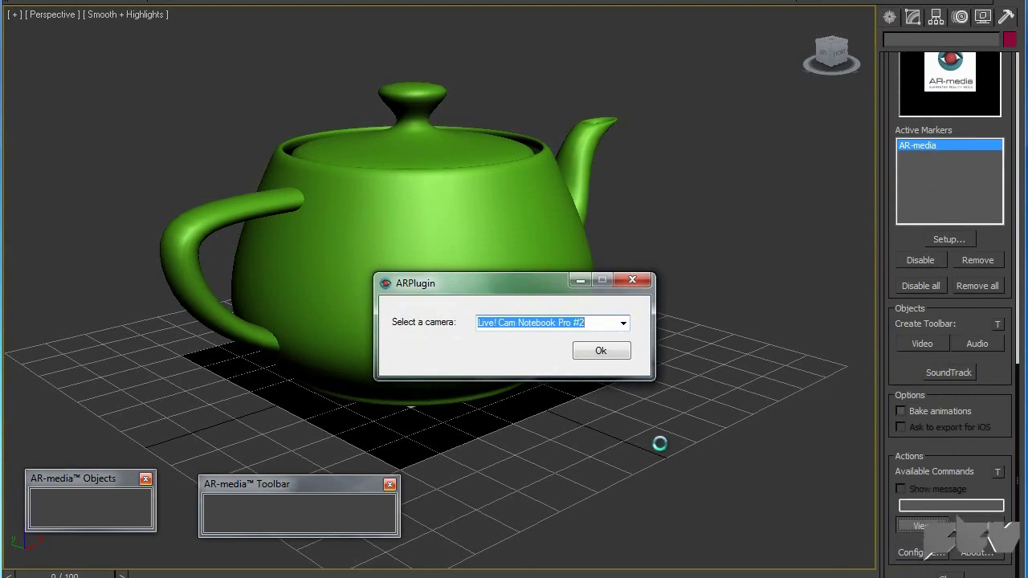
Select Live! Cam Notebook Pro #2 as the AR camera and confirm with Ok.
click(623, 322)
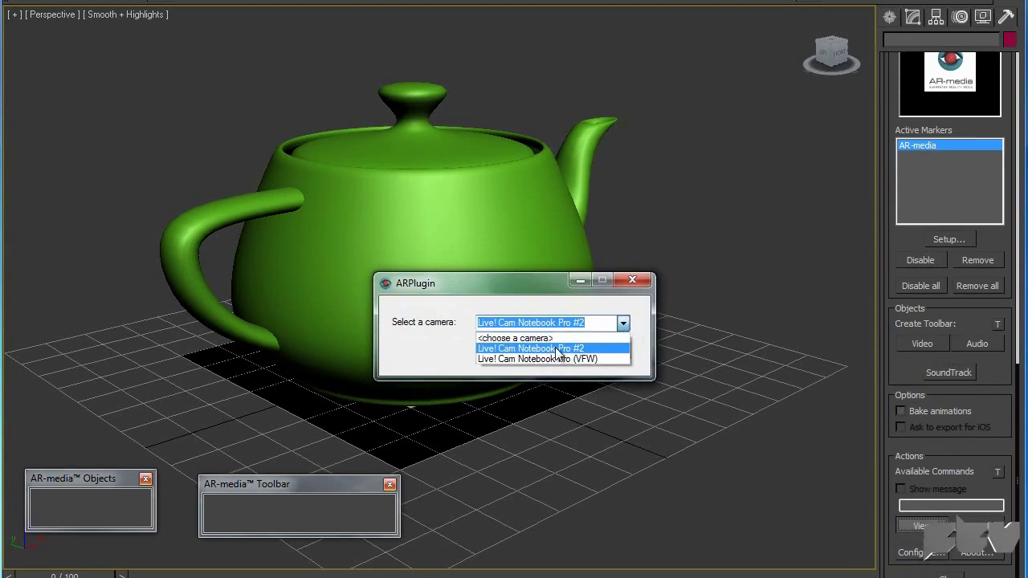
click(609, 351)
click(609, 351)
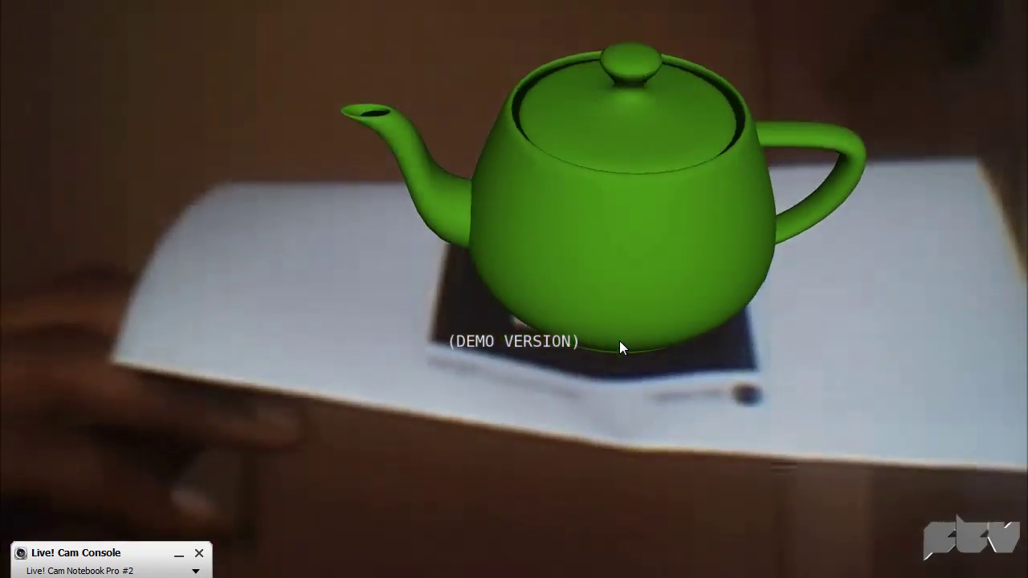
Close the live webcam AR viewer with Esc after viewing the teapot on the marker.
key(Escape)
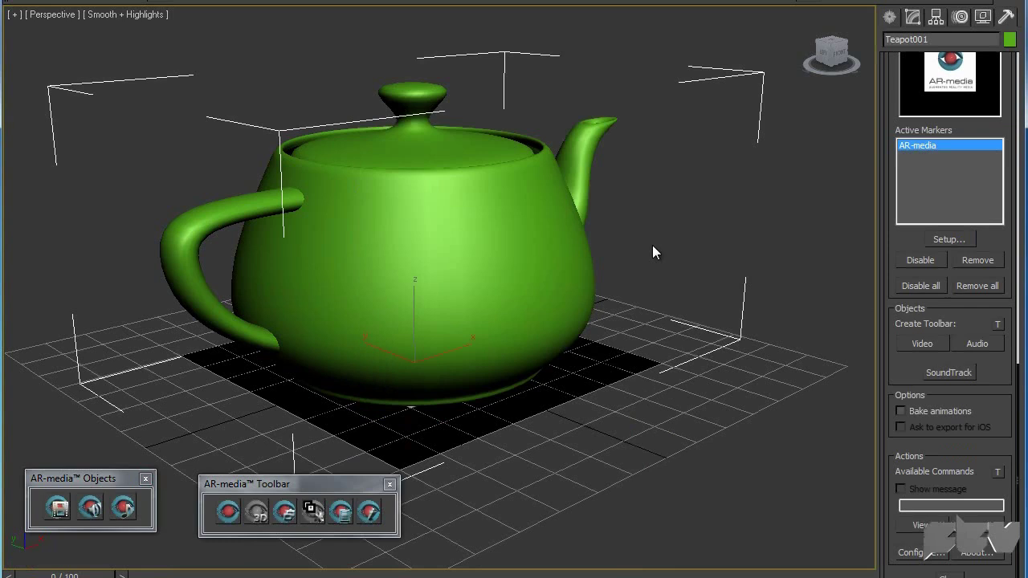
Start opening a new scene, discarding unsaved changes to the teapot scene.
middle_drag(393, 373, 487, 217)
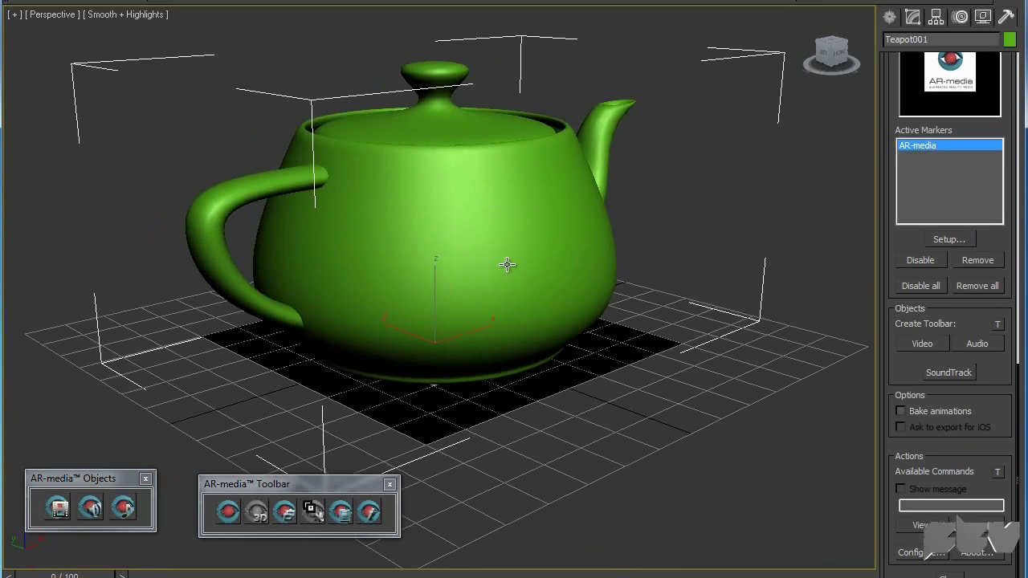
scroll(615, 243, up, 2)
click(680, 143)
key(ctrl+o)
click(518, 390)
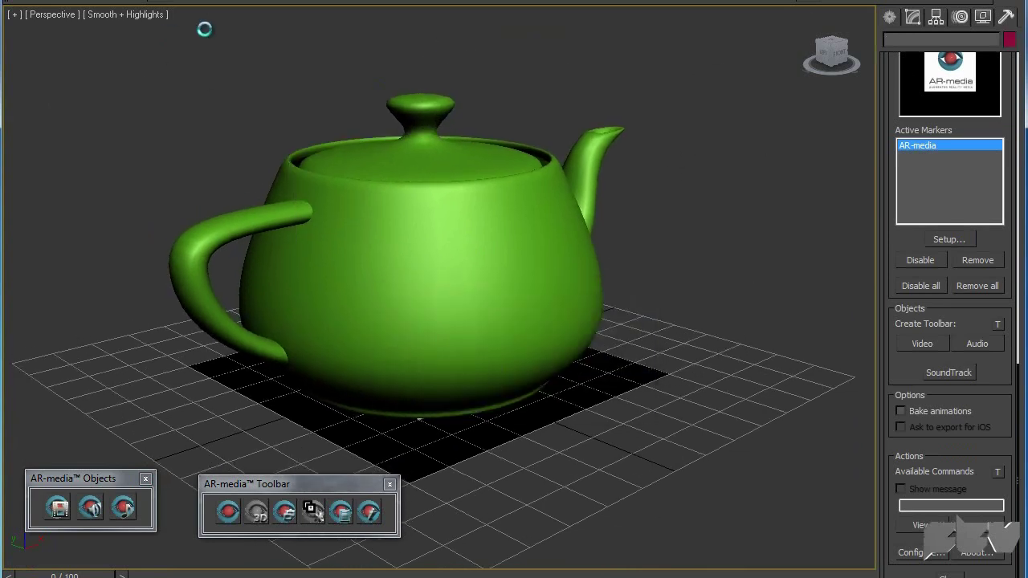
Open the Magic Mouse file from the Magic Mouse Project Files folder.
click(222, 0)
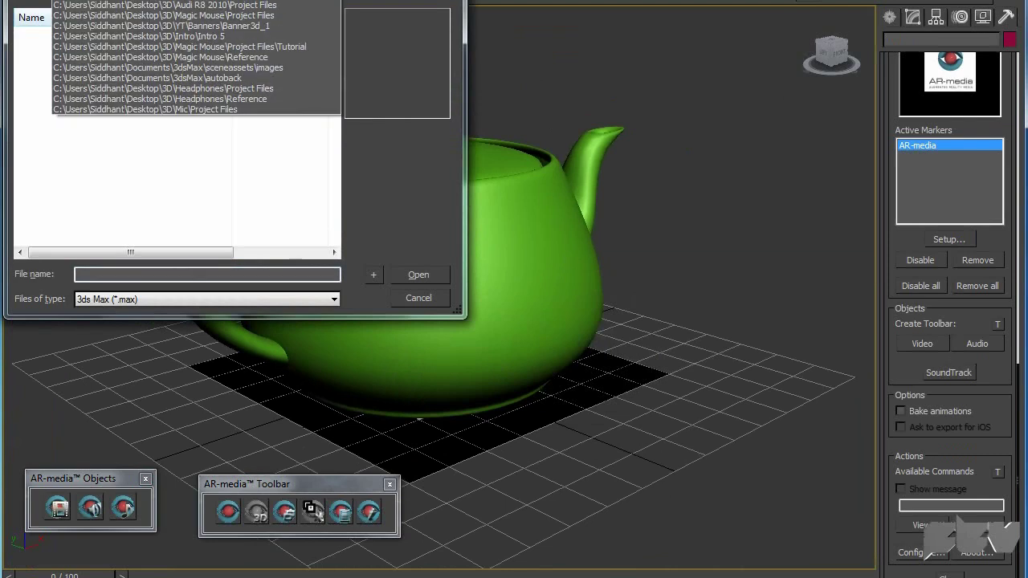
click(304, 18)
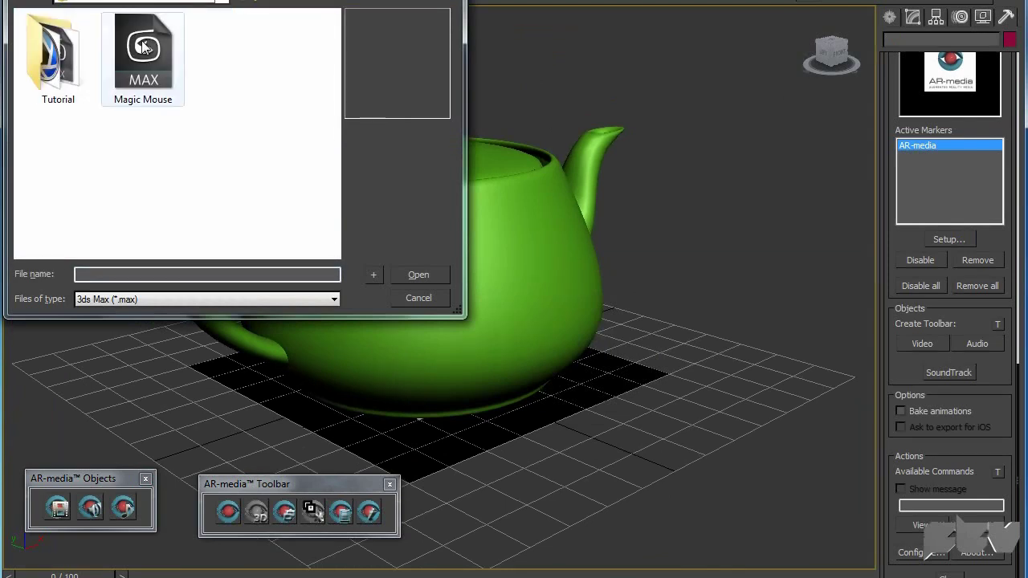
click(143, 56)
click(418, 277)
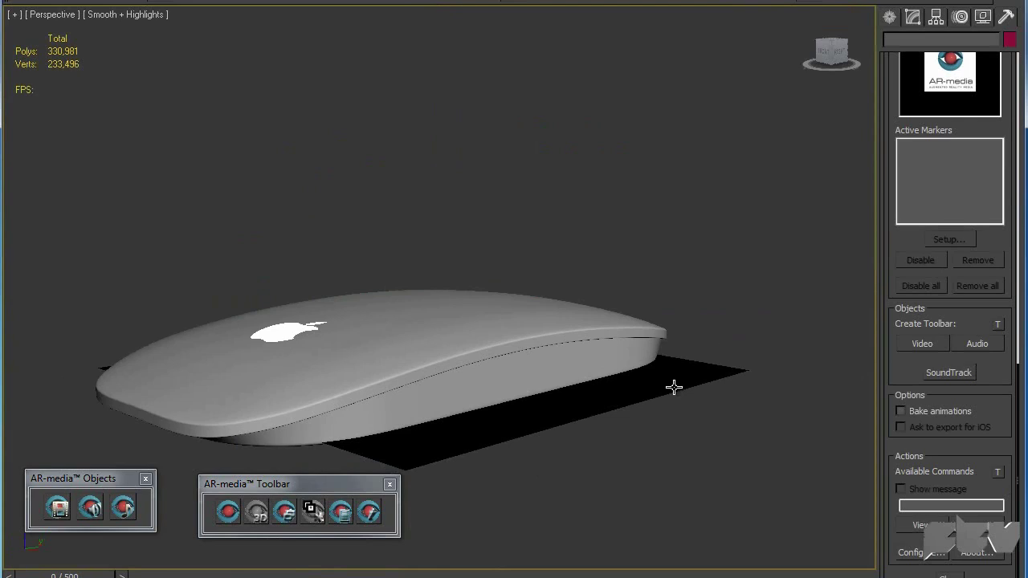
Delete the black shadow plane under the mouse and reframe the view on the model.
click(674, 387)
key(Delete)
key(z)
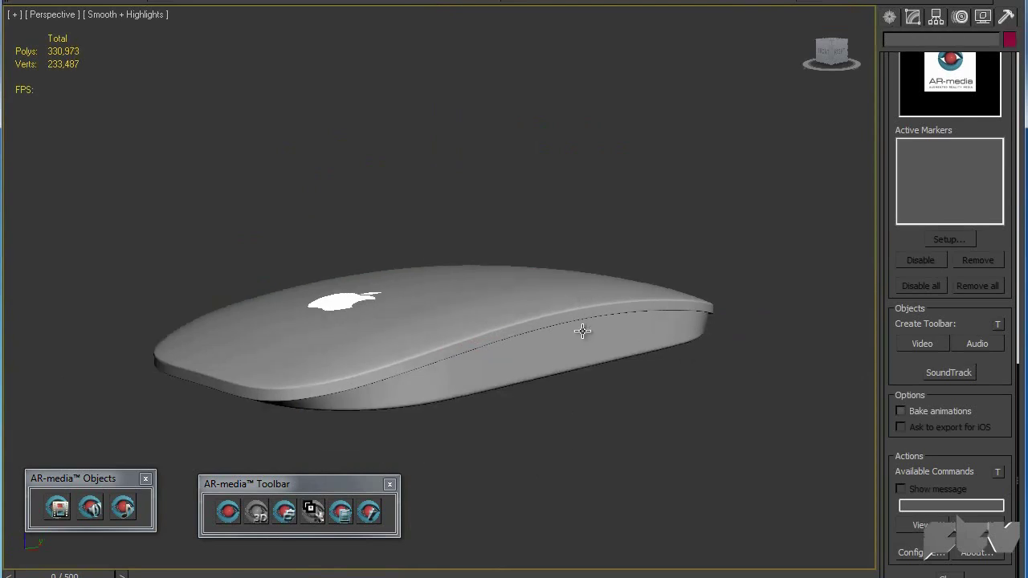
mouse_move(458, 272)
alt+middle_down()
mouse_move(483, 319)
mouse_move(440, 271)
alt+middle_up()
drag(800, 447, 795, 440)
scroll(723, 430, down, 3)
click(555, 358)
middle_drag(555, 358, 591, 395)
scroll(594, 394, up, 2)
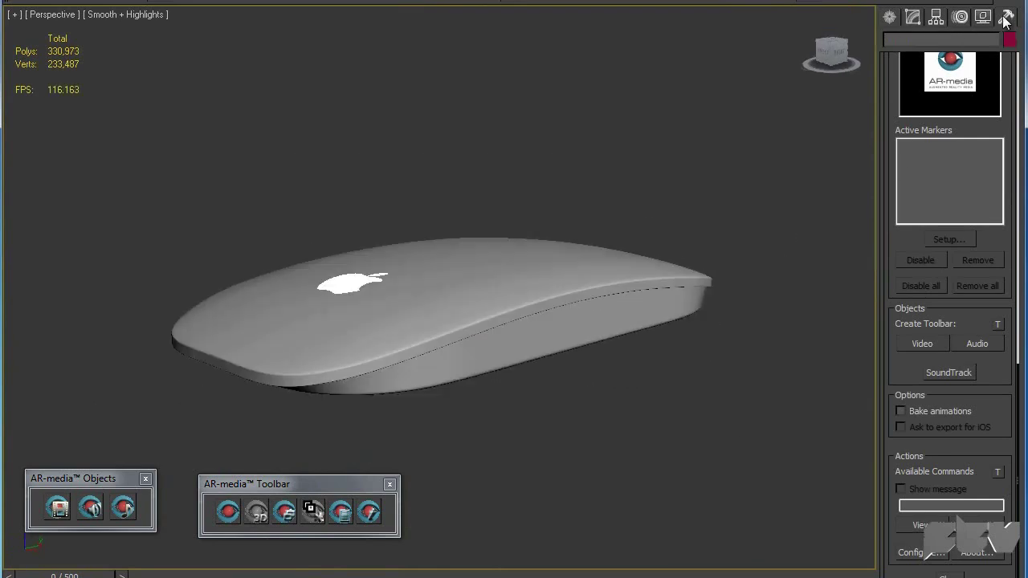
Preview the library markers, keep AR-media as the active marker, and move the plugin palettes aside.
drag(994, 115, 995, 449)
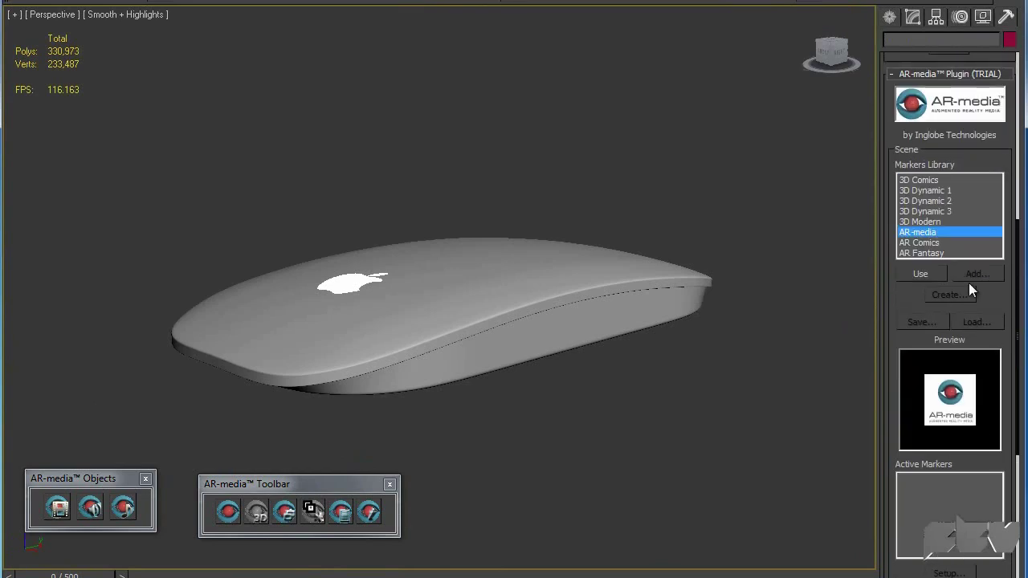
click(921, 274)
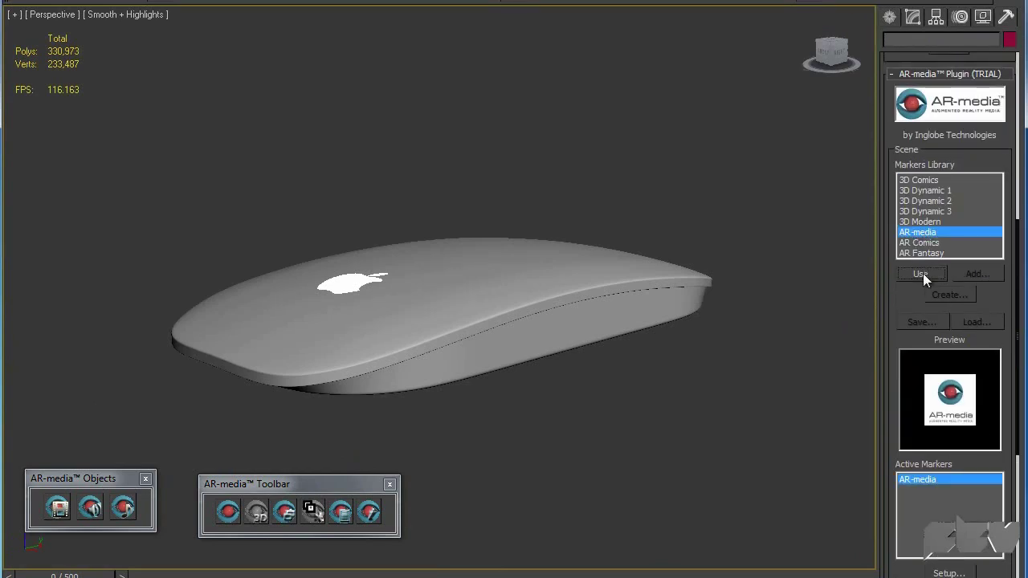
click(937, 182)
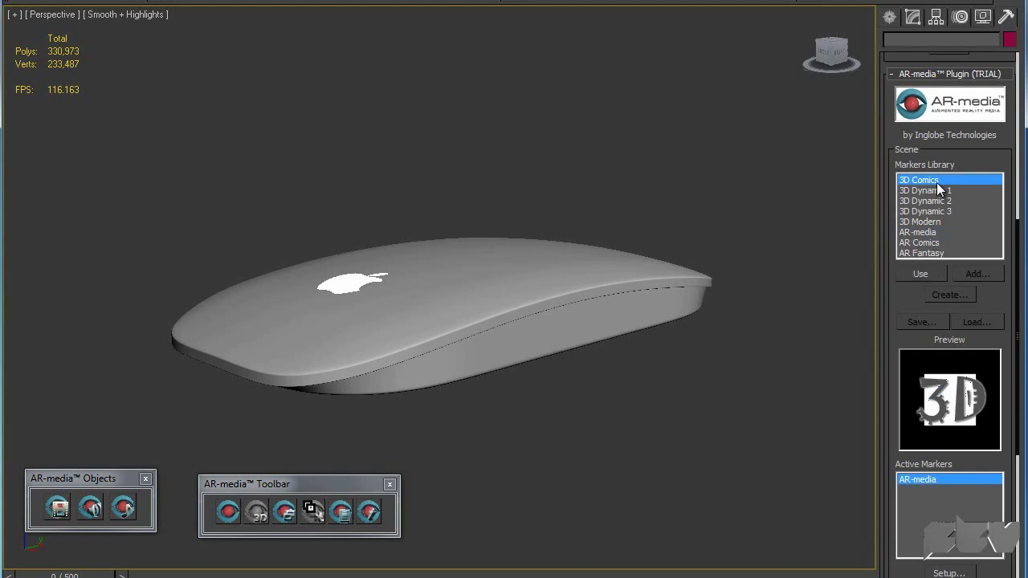
key(Down)
key(Down)
key(Down)
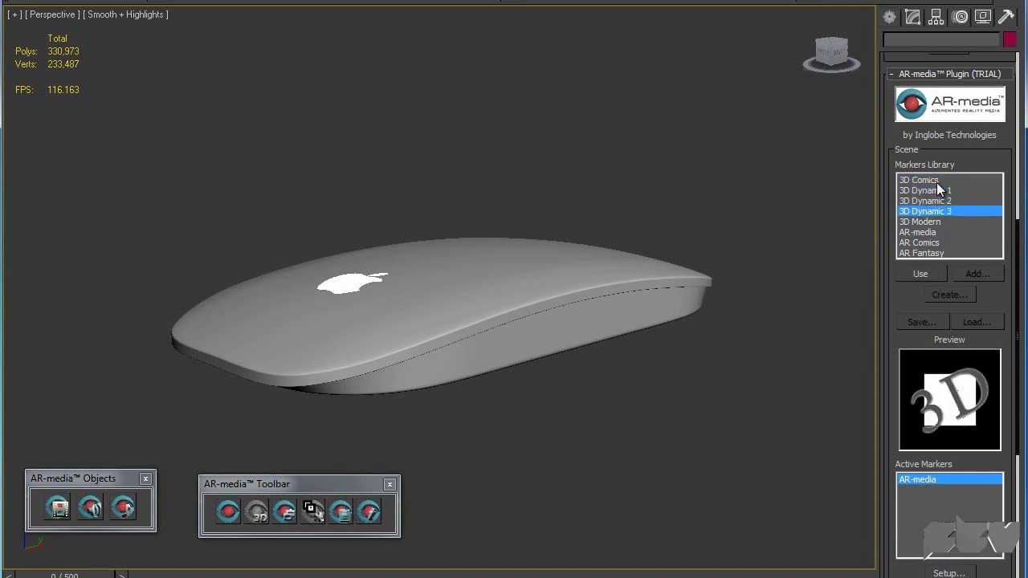
key(Down)
key(Down)
key(Down)
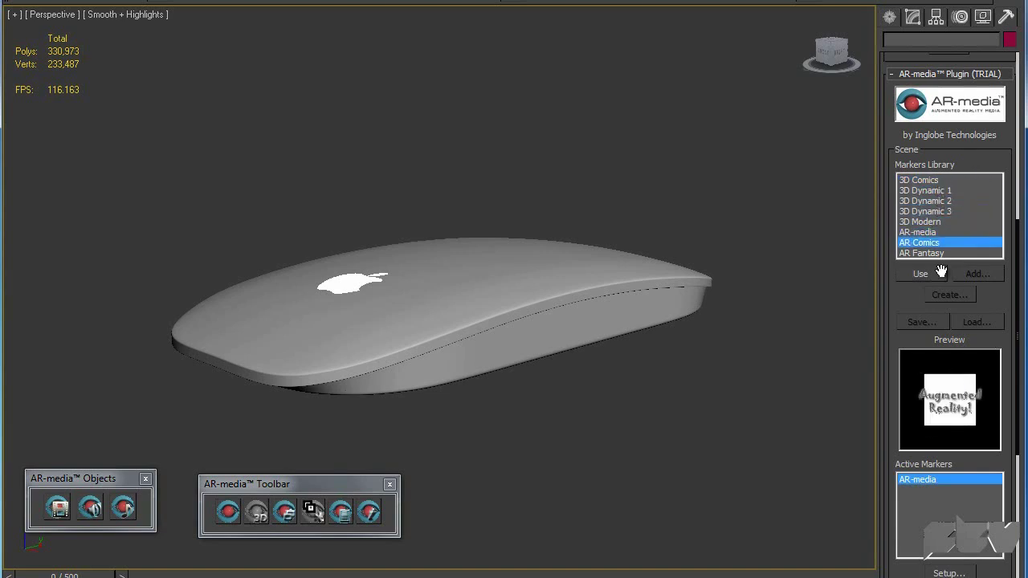
click(936, 231)
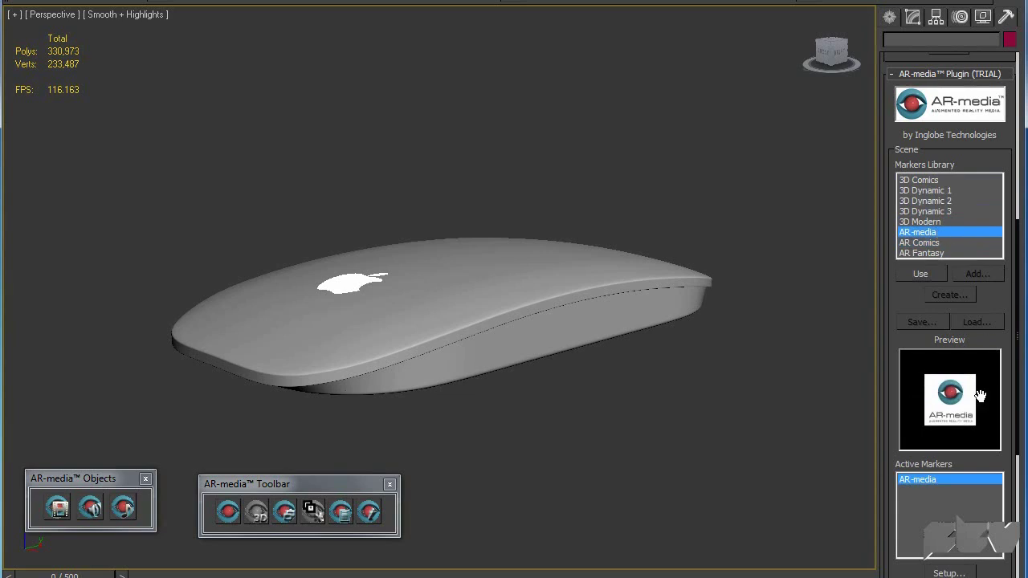
drag(987, 332, 971, 142)
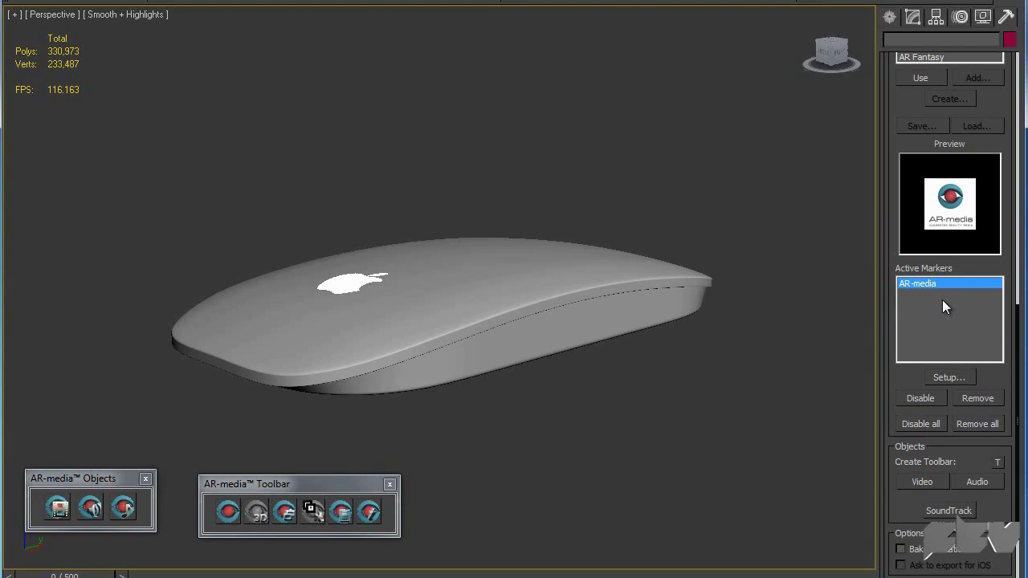
drag(258, 479, 370, 523)
drag(90, 478, 226, 529)
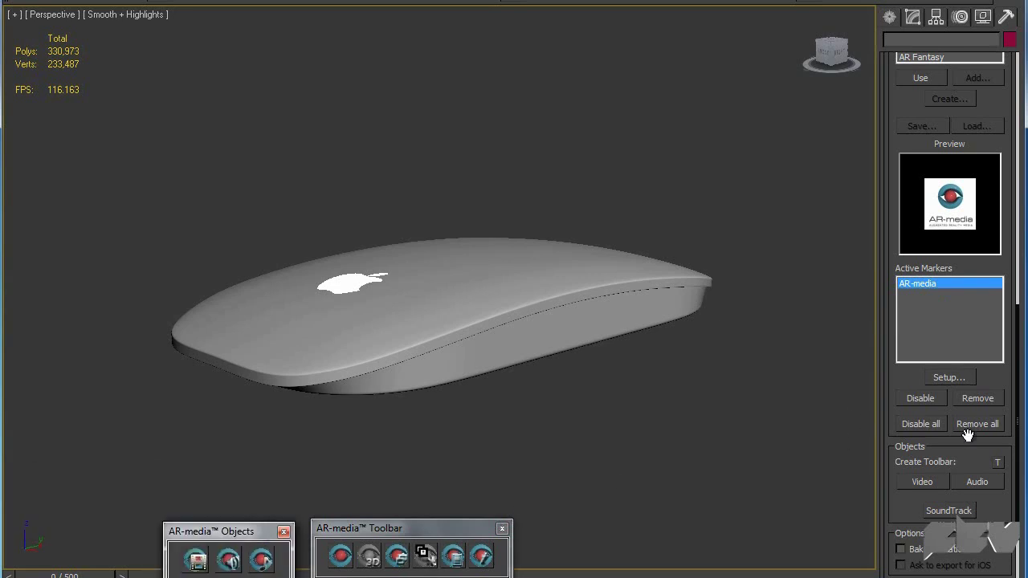
Select all 12 Magic Mouse parts and include them as the AR-media marker's attached objects.
scroll(960, 454, down, 2)
click(951, 295)
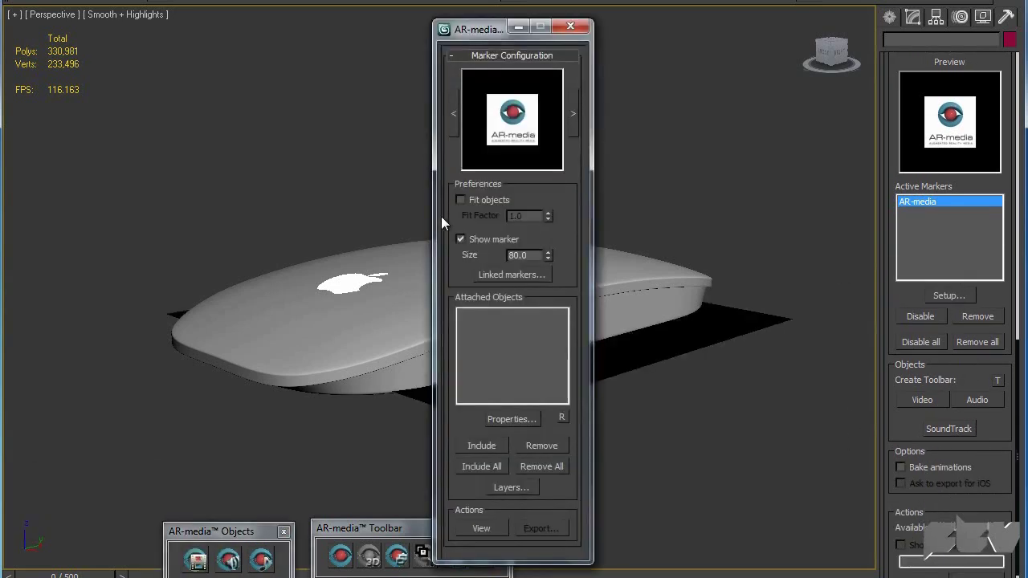
drag(161, 141, 334, 304)
drag(792, 483, 792, 483)
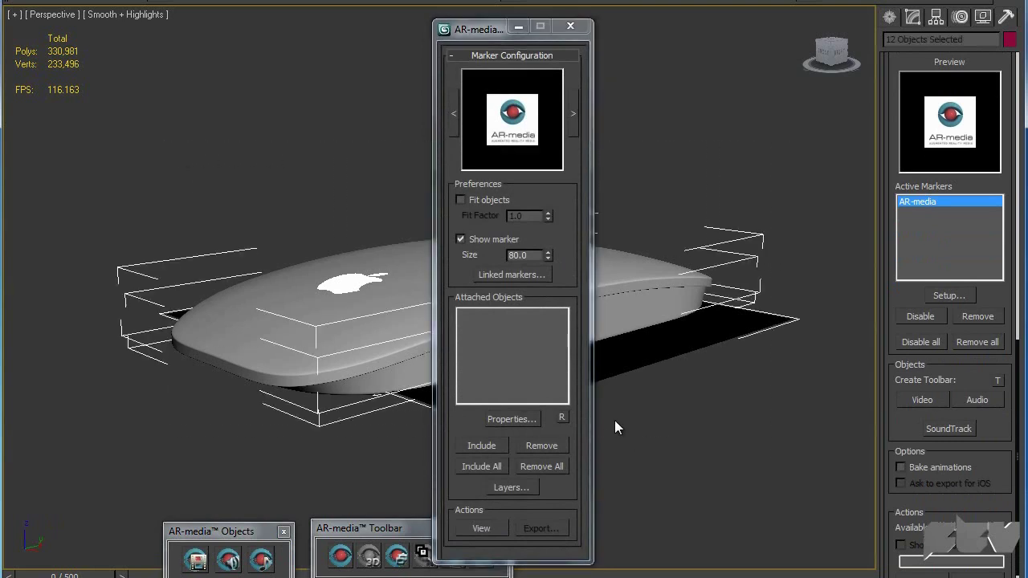
mouse_move(490, 28)
mouse_down()
mouse_move(846, 36)
mouse_move(852, 19)
mouse_up()
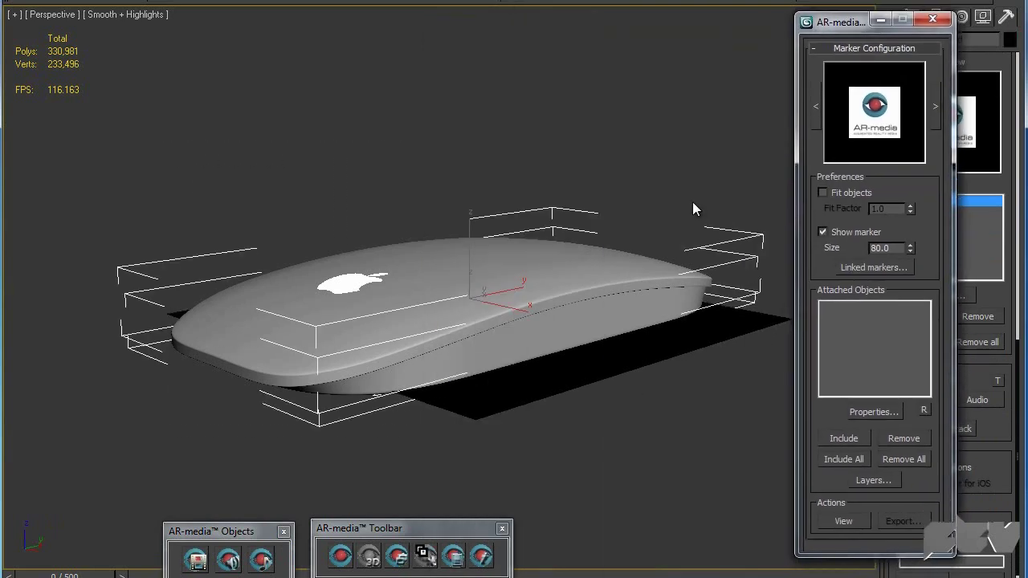
click(843, 438)
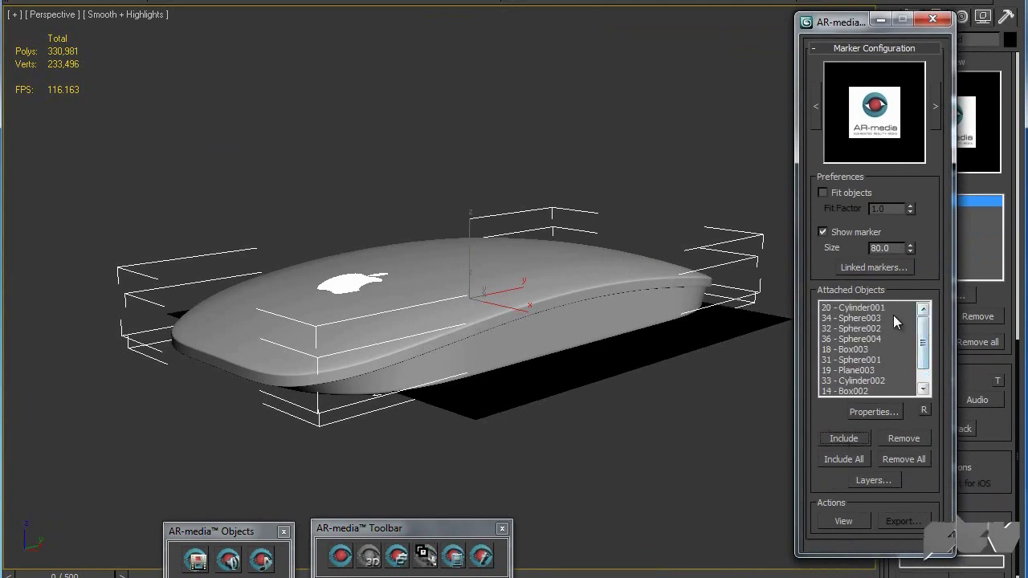
click(582, 361)
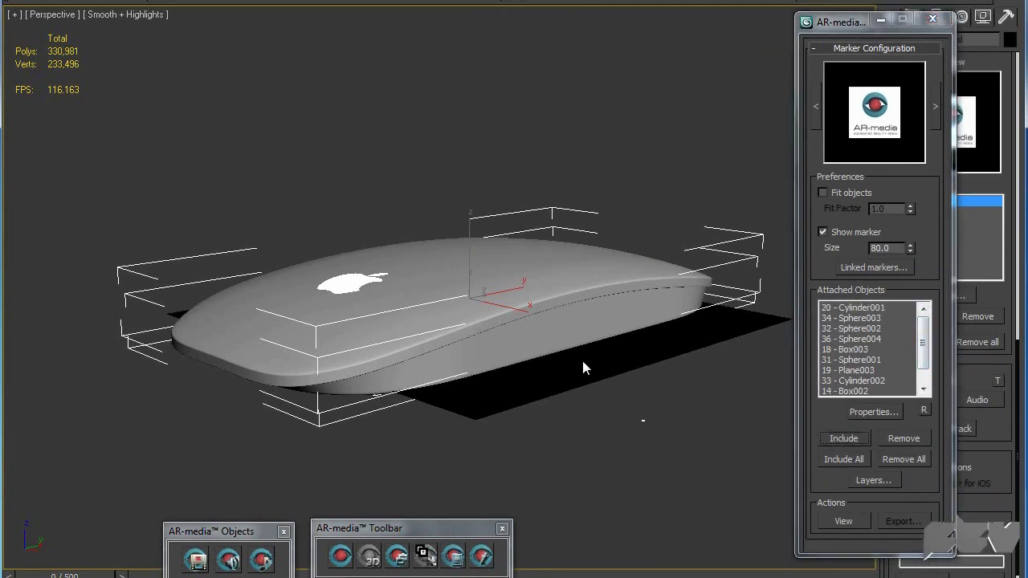
click(932, 18)
mouse_move(496, 310)
alt+middle_down()
mouse_move(491, 284)
mouse_move(519, 236)
mouse_move(492, 265)
mouse_move(557, 282)
mouse_move(479, 330)
mouse_move(461, 319)
mouse_move(475, 276)
mouse_move(469, 214)
mouse_move(495, 166)
mouse_move(491, 142)
mouse_move(498, 332)
alt+middle_up()
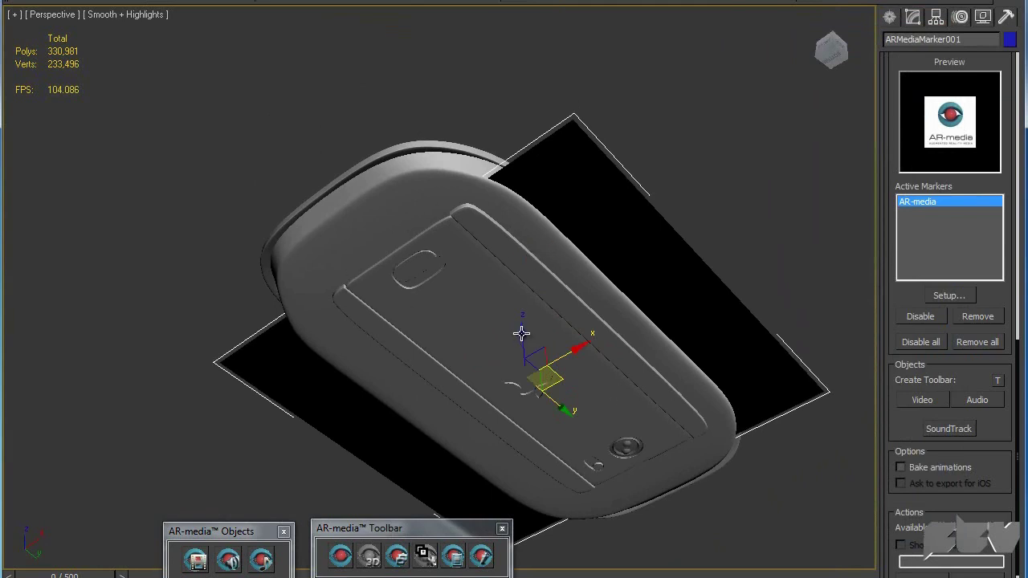
Move the marker plane down beneath the mouse and orbit to verify its position.
middle_drag(521, 331, 516, 295)
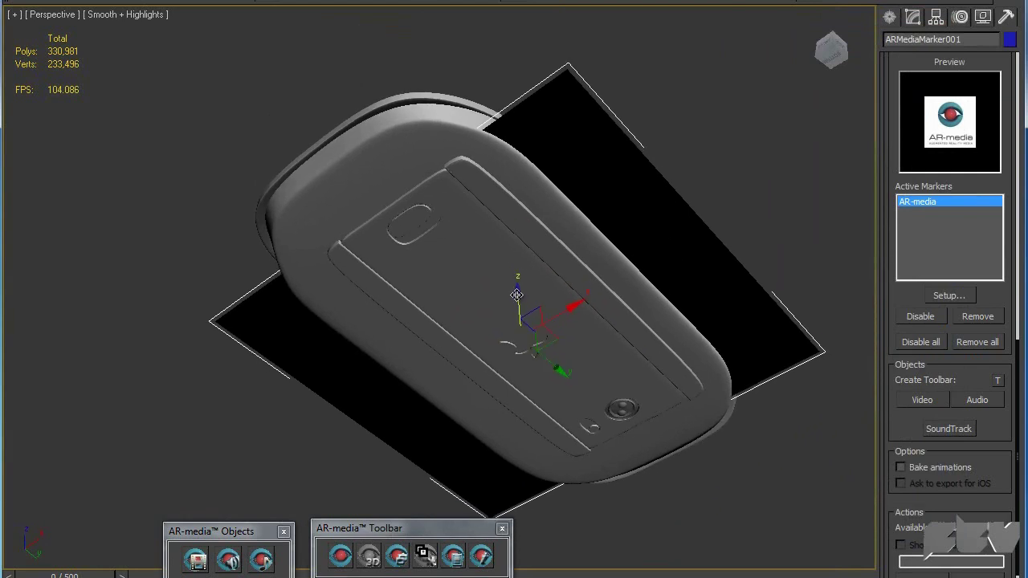
drag(517, 309, 517, 311)
mouse_move(557, 274)
alt+middle_down()
mouse_move(551, 353)
mouse_move(526, 348)
mouse_move(527, 357)
alt+middle_up()
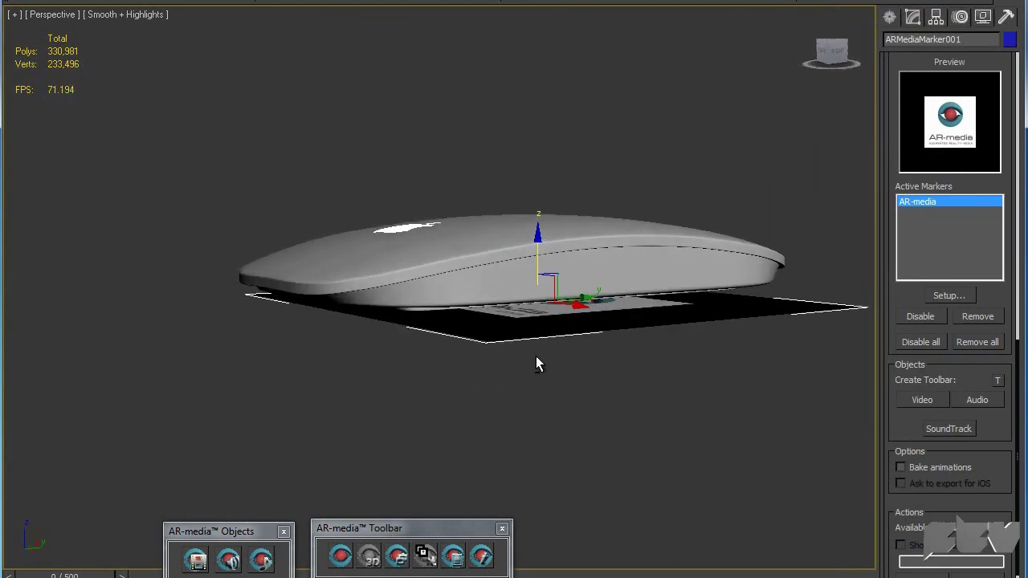
alt+middle_drag(551, 249, 626, 307)
drag(1009, 451, 1009, 169)
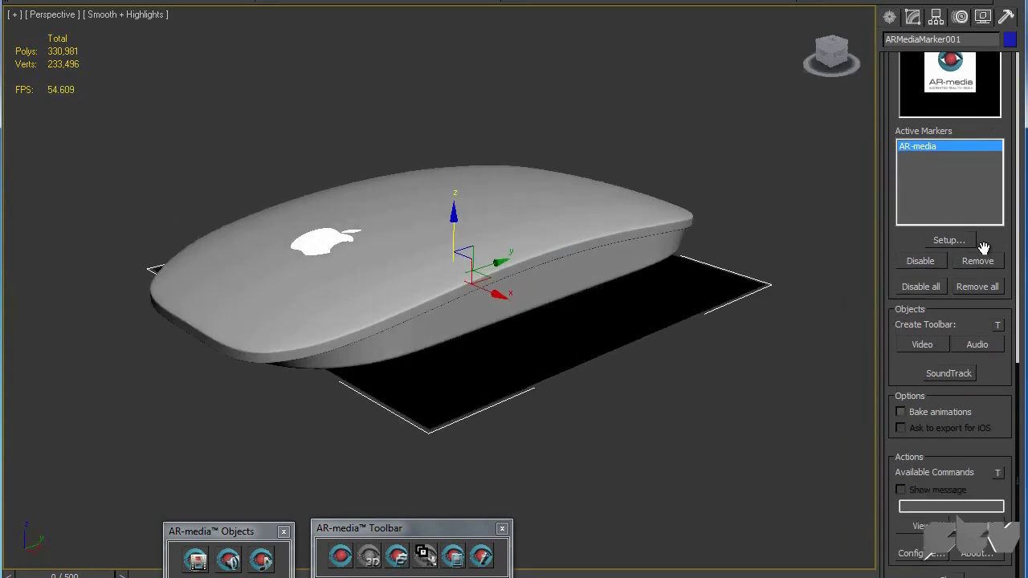
click(924, 526)
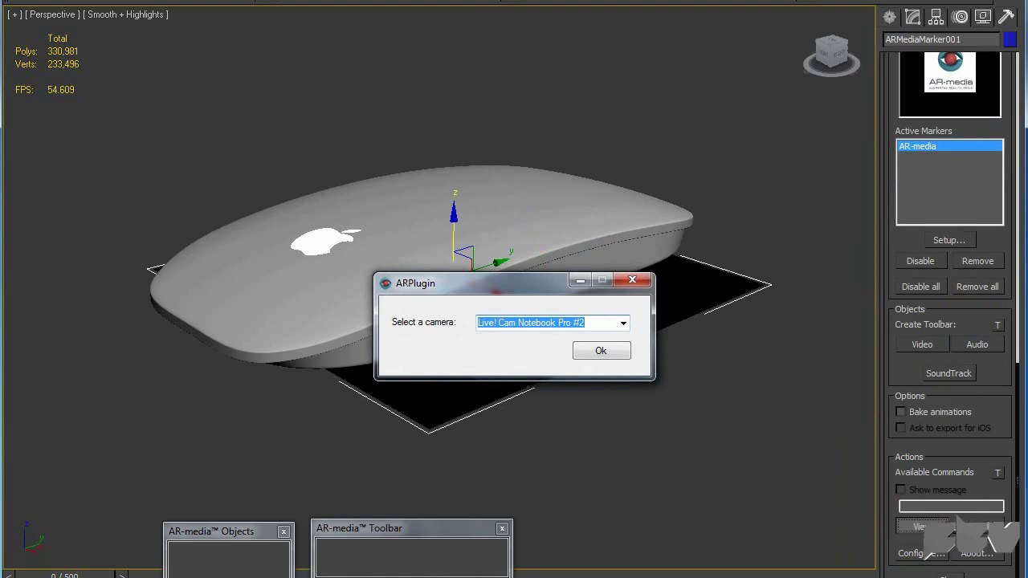
click(585, 353)
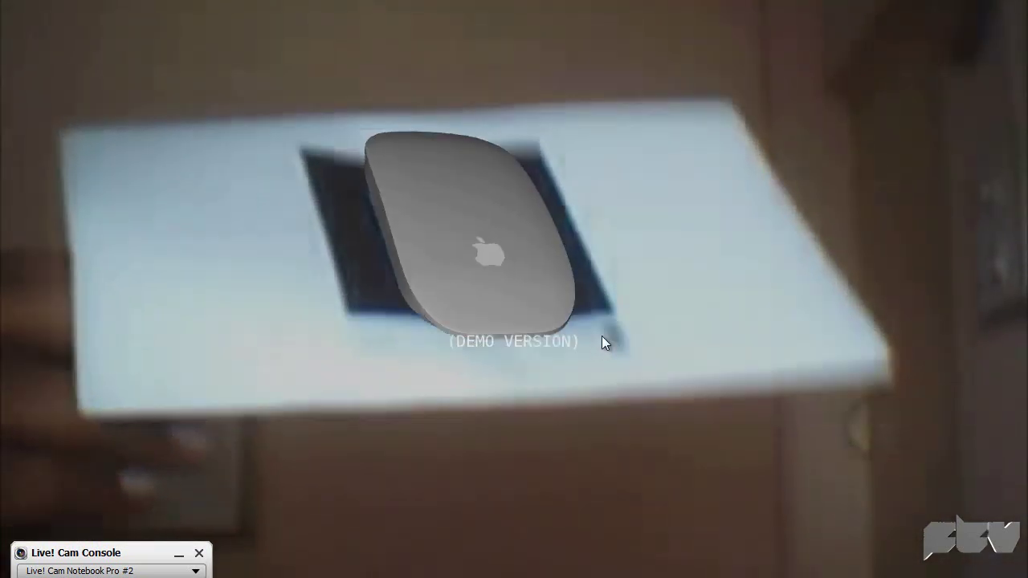
key(Escape)
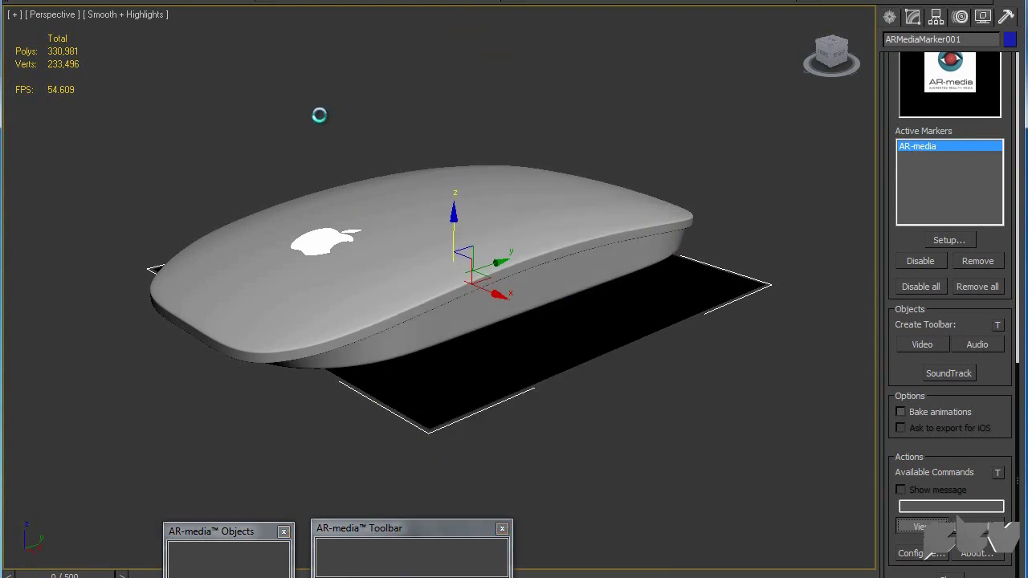
Dismiss the plugin splash and browse the recent Audi R8 2010 and McLaren MP4 project folders.
click(345, 98)
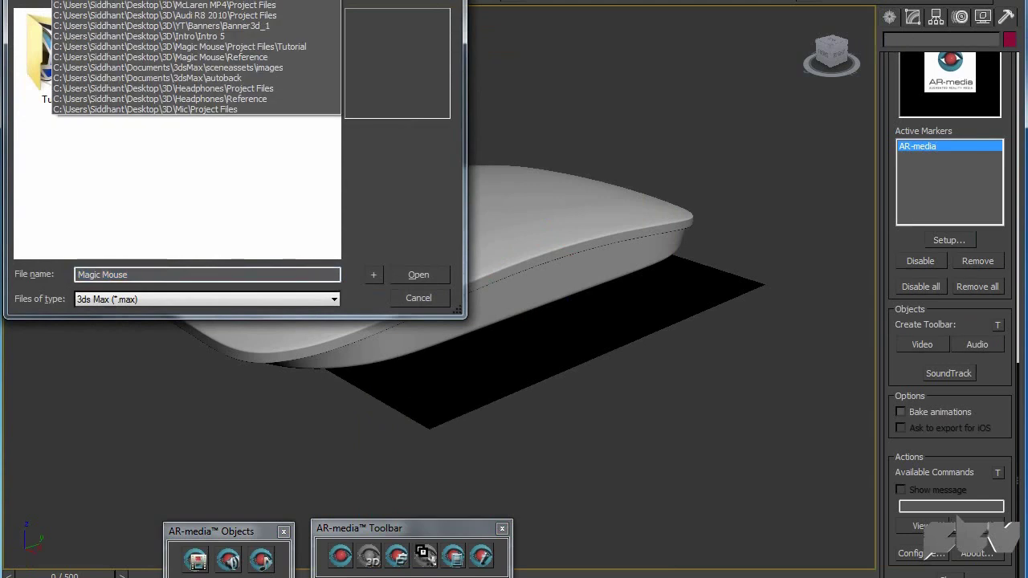
drag(239, 0, 245, 25)
click(242, 53)
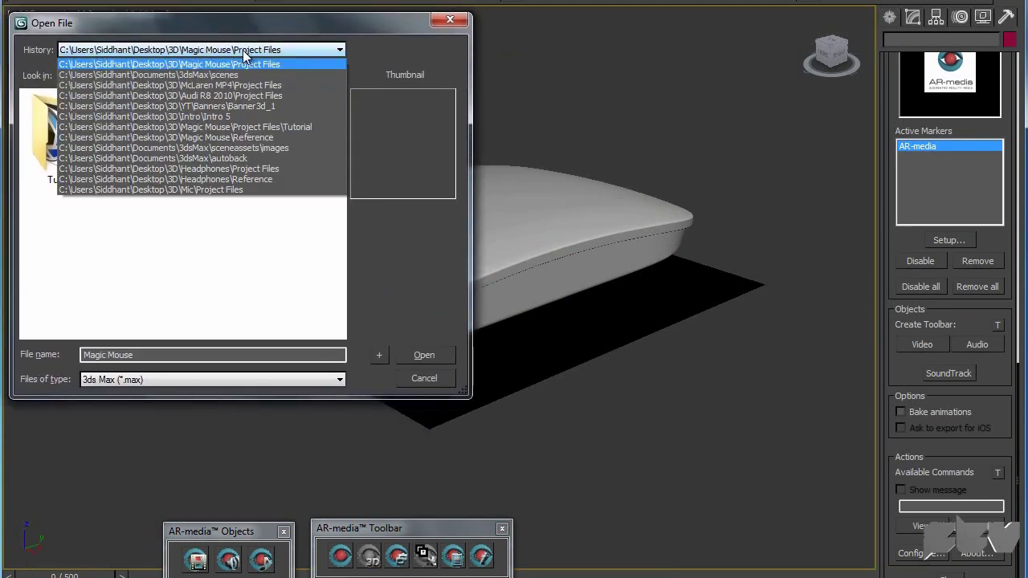
click(279, 95)
click(271, 51)
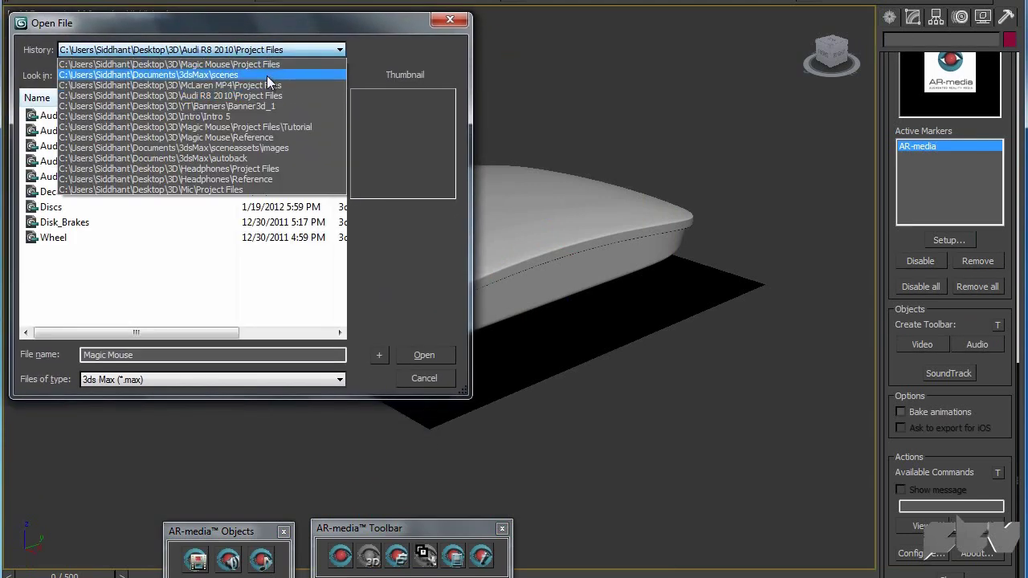
click(269, 85)
click(301, 52)
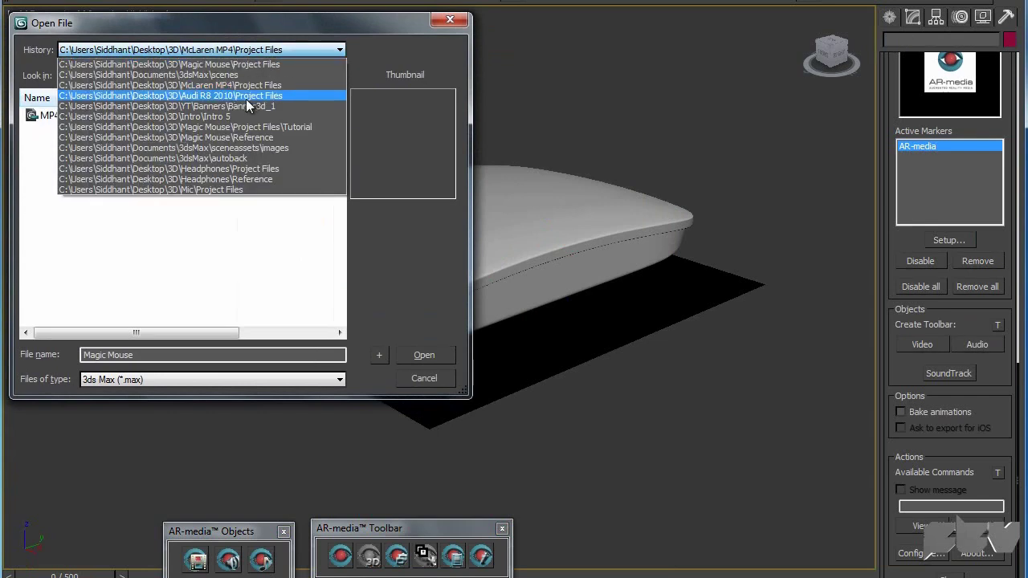
click(265, 96)
Preview the Audi_R8_Final shot files, then open the MP4 scene from the McLaren MP4 folder.
click(128, 130)
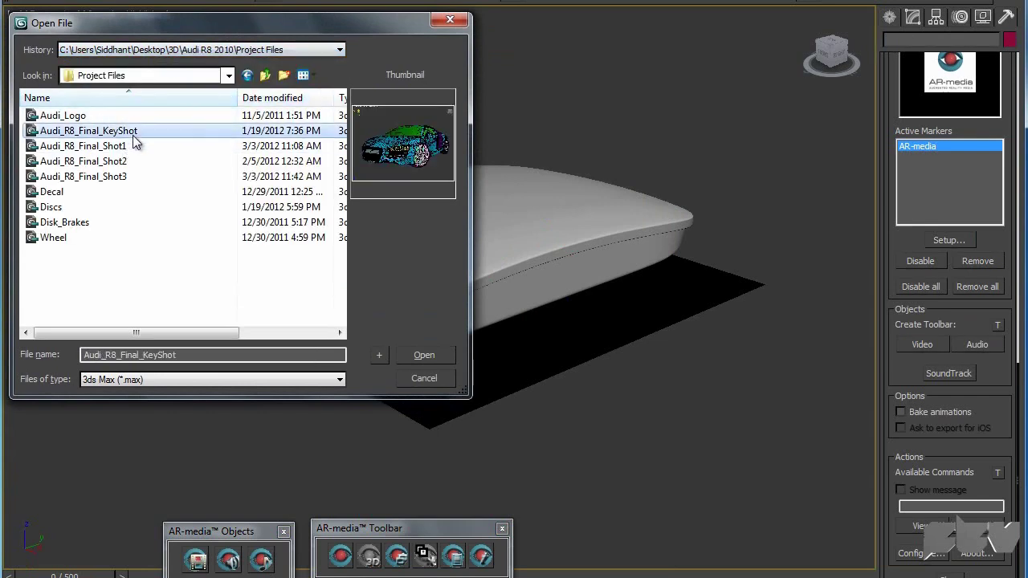
click(135, 147)
click(140, 161)
click(142, 171)
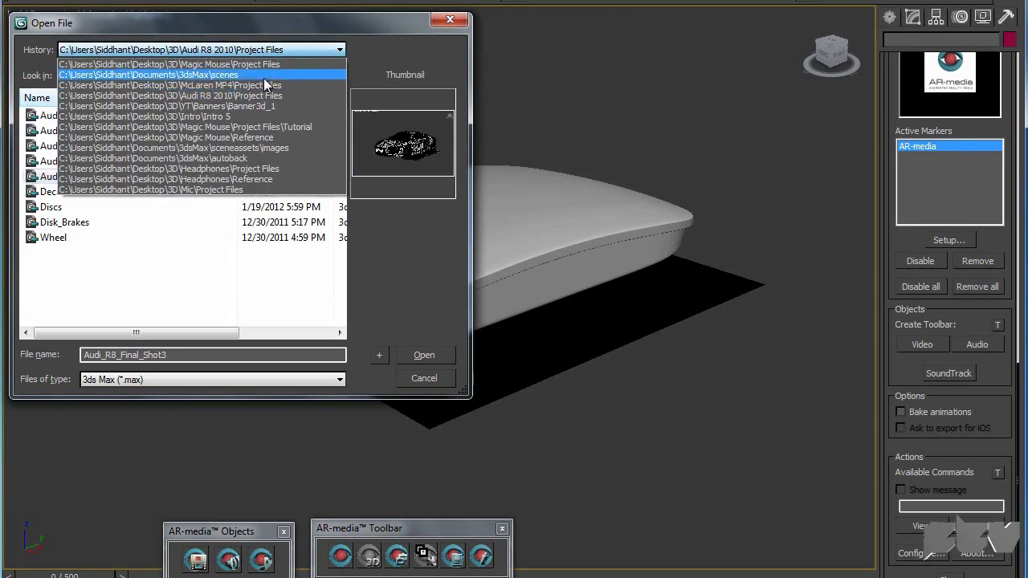
click(268, 85)
click(98, 113)
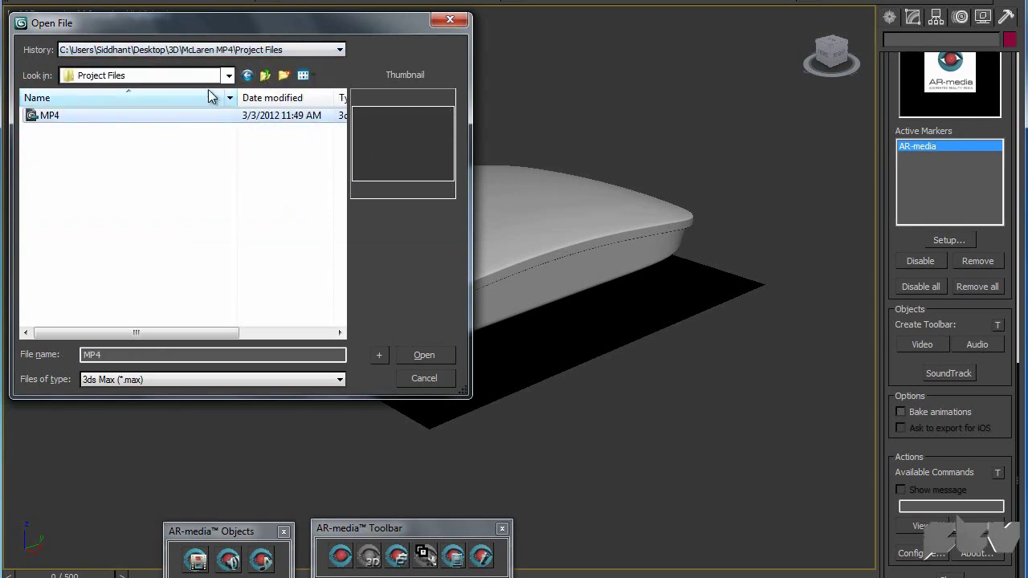
drag(231, 24, 273, 67)
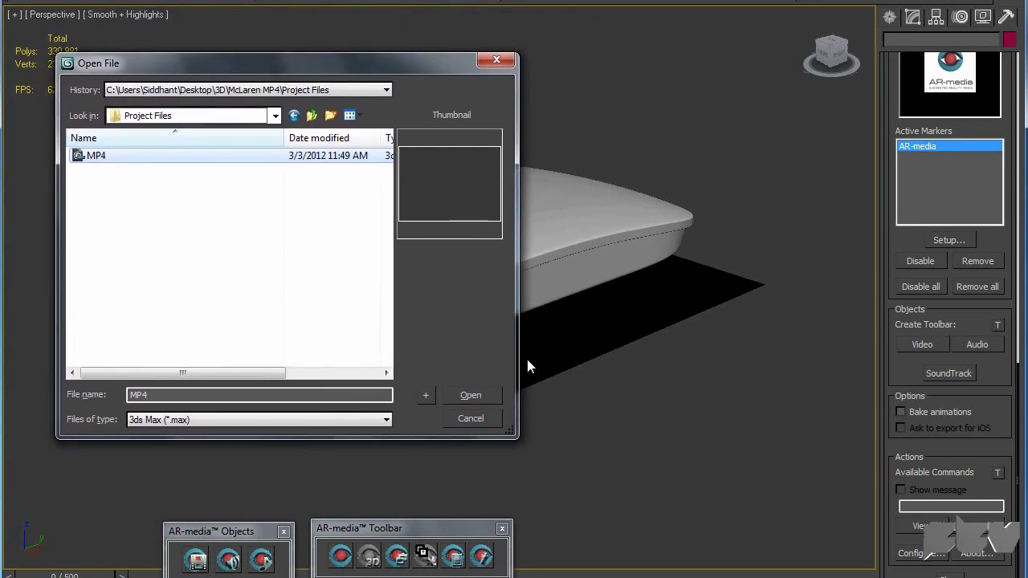
click(484, 400)
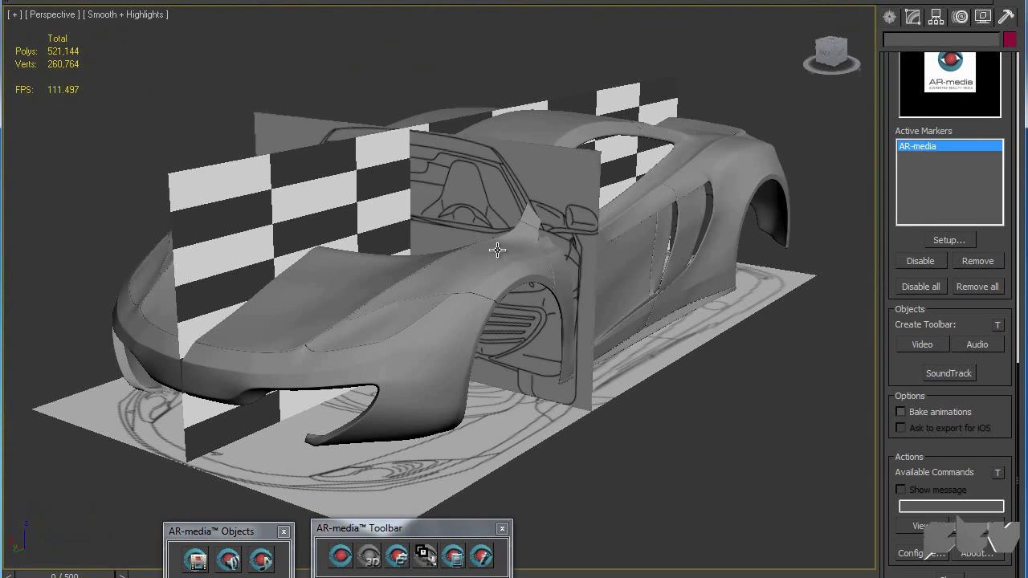
Open the AR-media Marker Configuration from Setup under Active Markers.
middle_drag(471, 271, 505, 268)
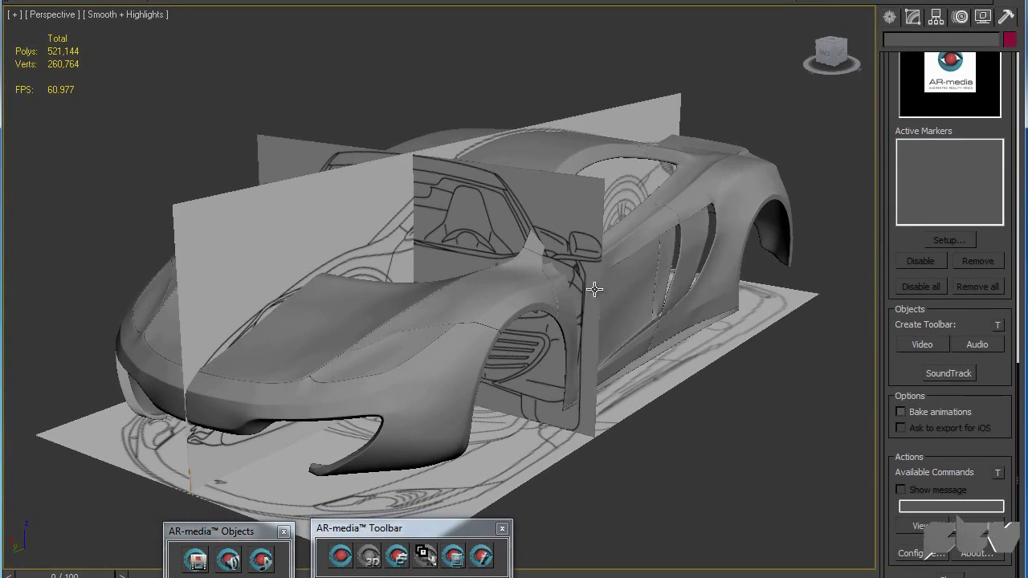
middle_drag(591, 284, 568, 262)
scroll(965, 139, up, 10)
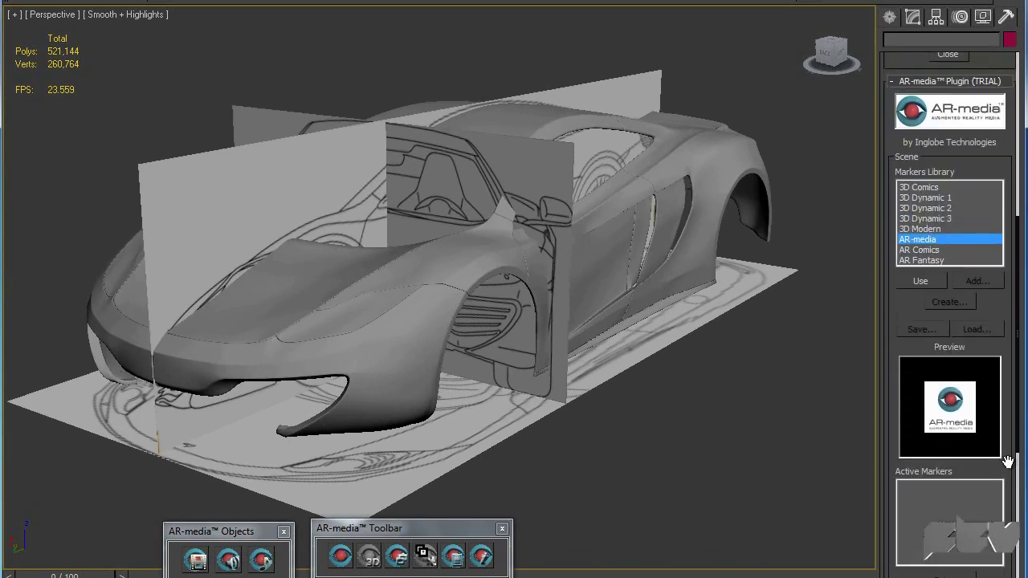
scroll(998, 298, down, 5)
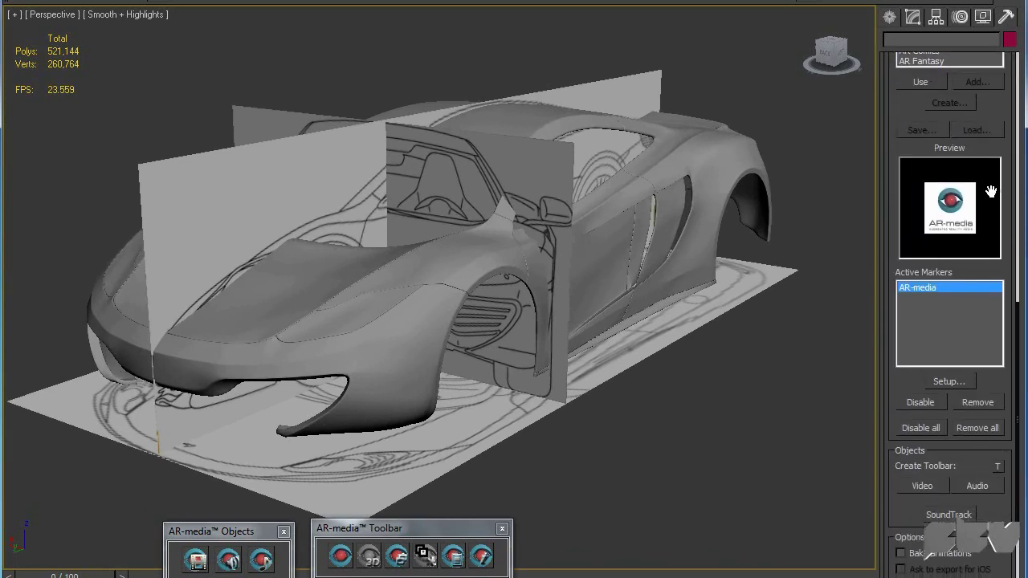
drag(994, 383, 989, 271)
click(957, 276)
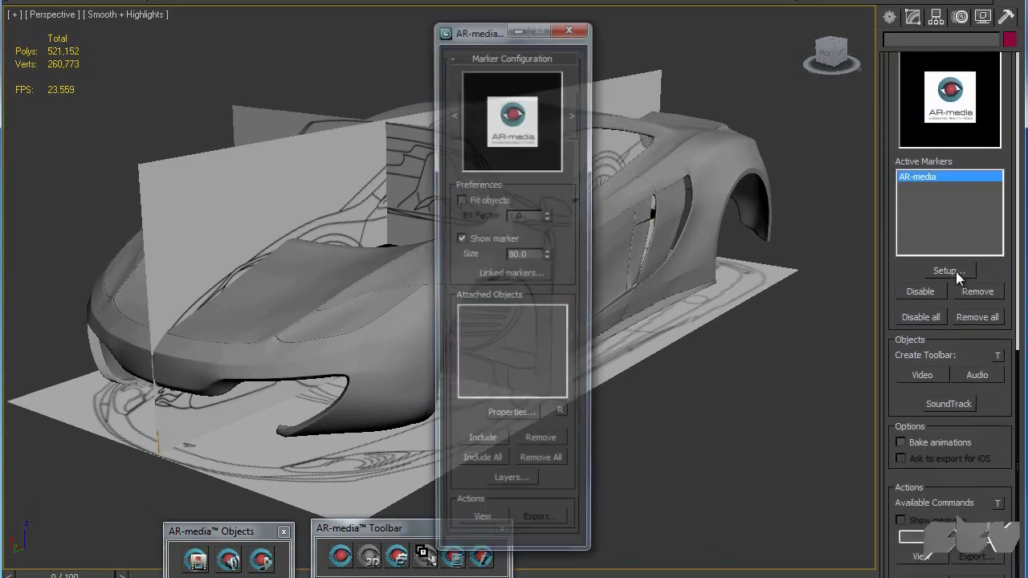
mouse_move(484, 44)
mouse_down()
mouse_move(800, 52)
mouse_move(835, 41)
mouse_move(765, 8)
mouse_up()
Include the selected car parts (Door, Spoiler, Bumper, Back_Window) in the marker and close the configuration.
middle_drag(568, 222, 576, 183)
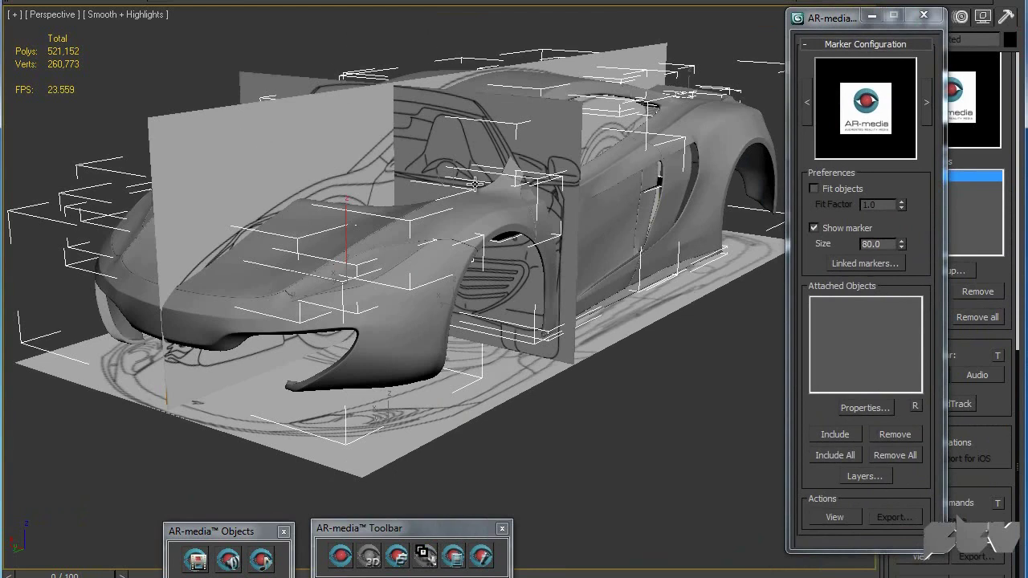
alt+middle_drag(560, 220, 348, 373)
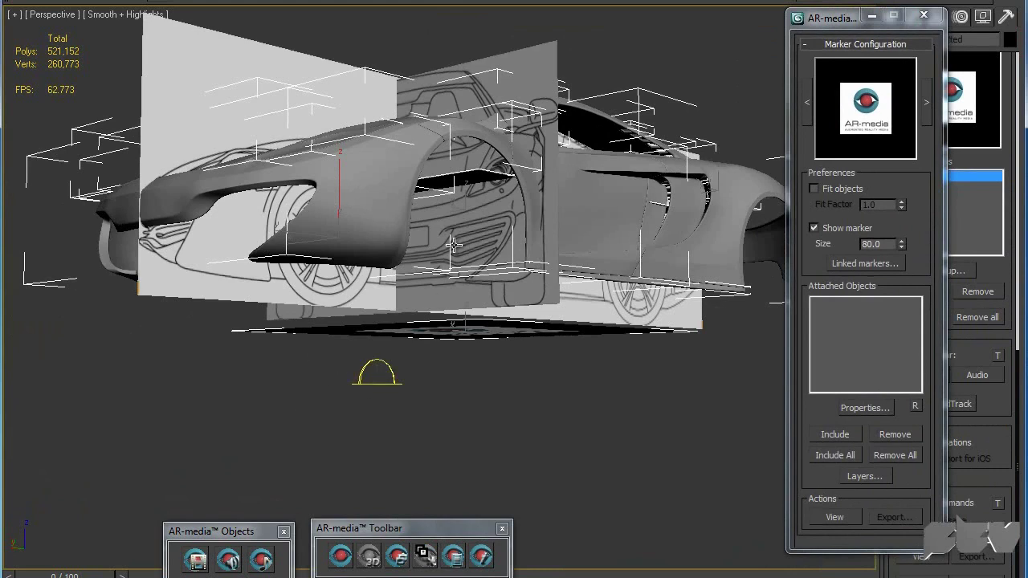
alt+middle_drag(454, 245, 478, 293)
click(818, 436)
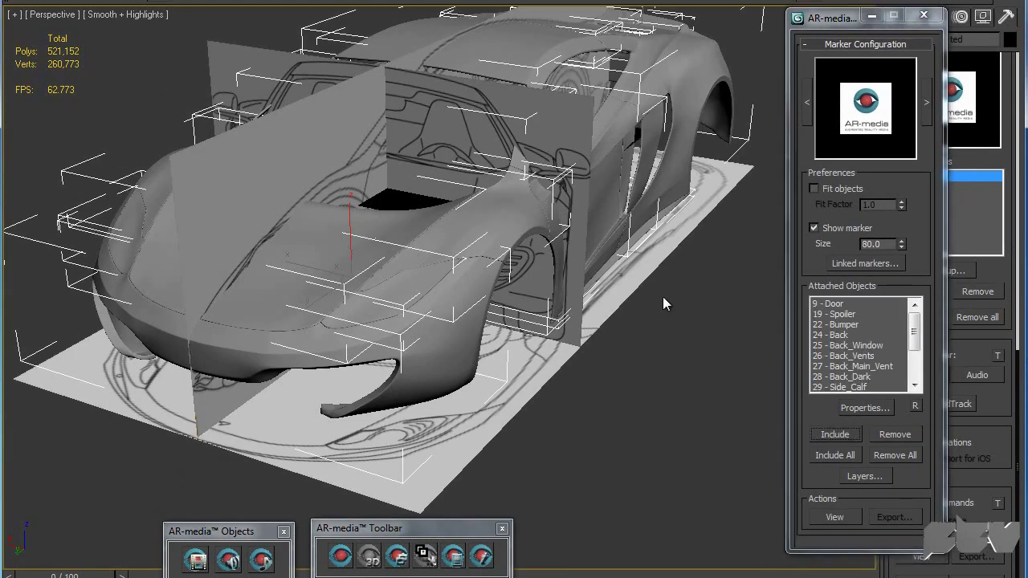
drag(914, 336, 914, 368)
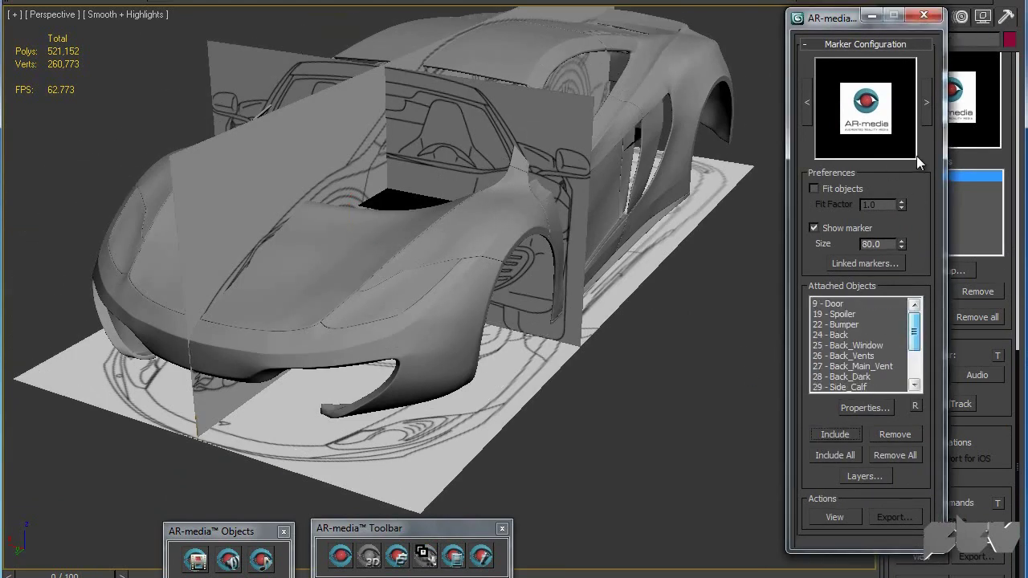
click(924, 18)
alt+middle_drag(712, 232, 672, 248)
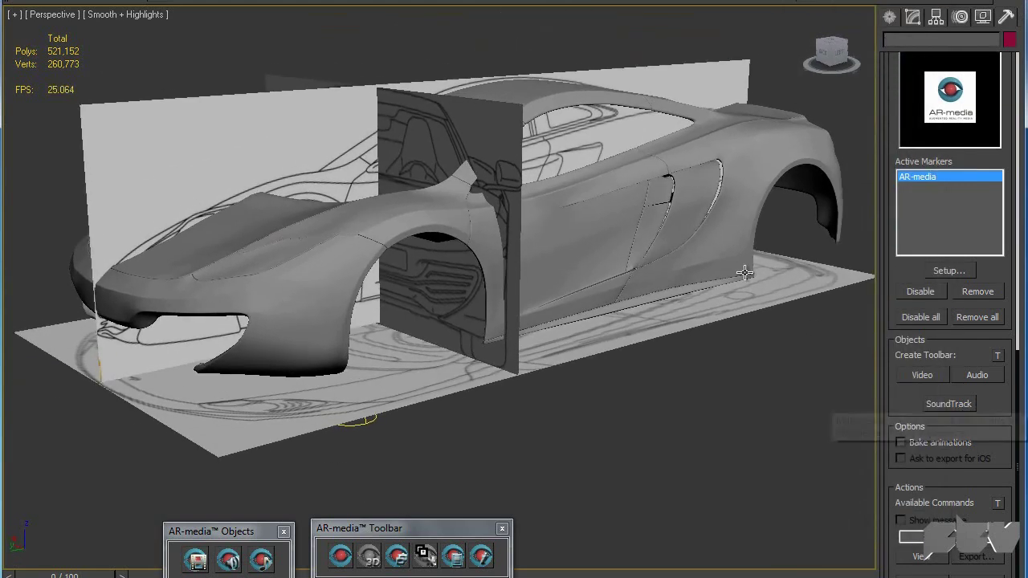
scroll(968, 432, down, 1)
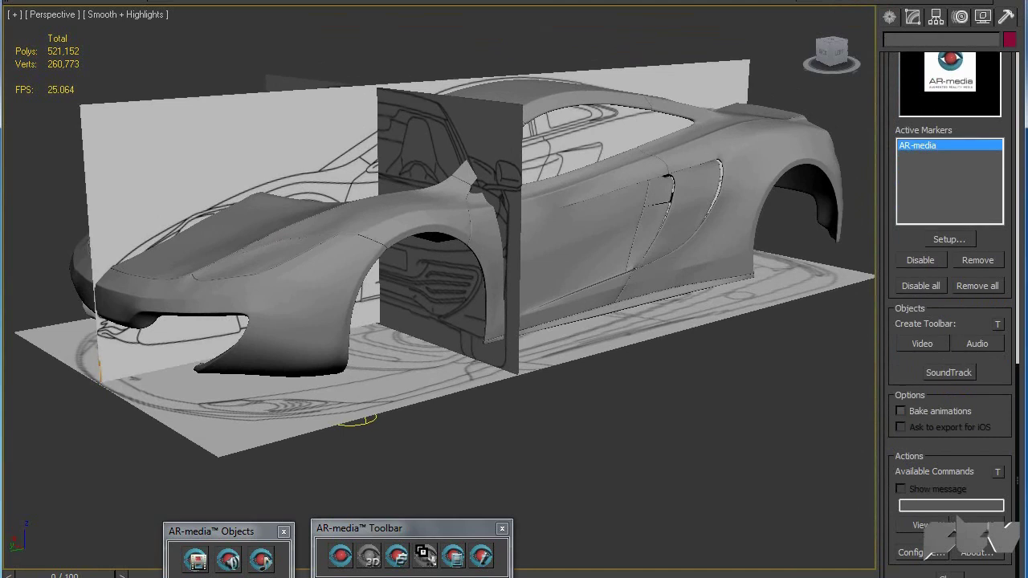
Preview the car live with the Live! Cam Notebook Pro #2 webcam, then exit with Esc.
click(924, 525)
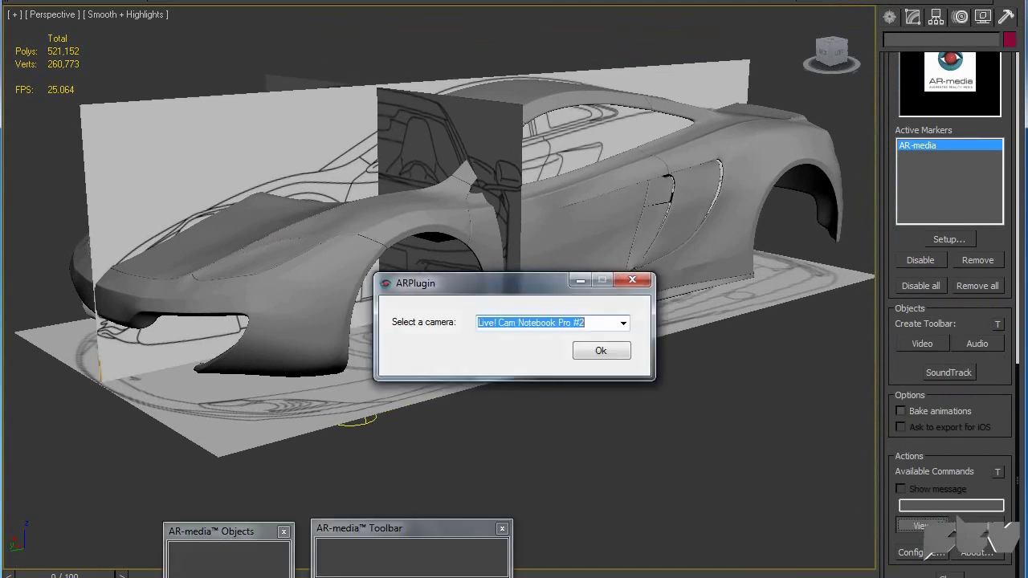
click(618, 355)
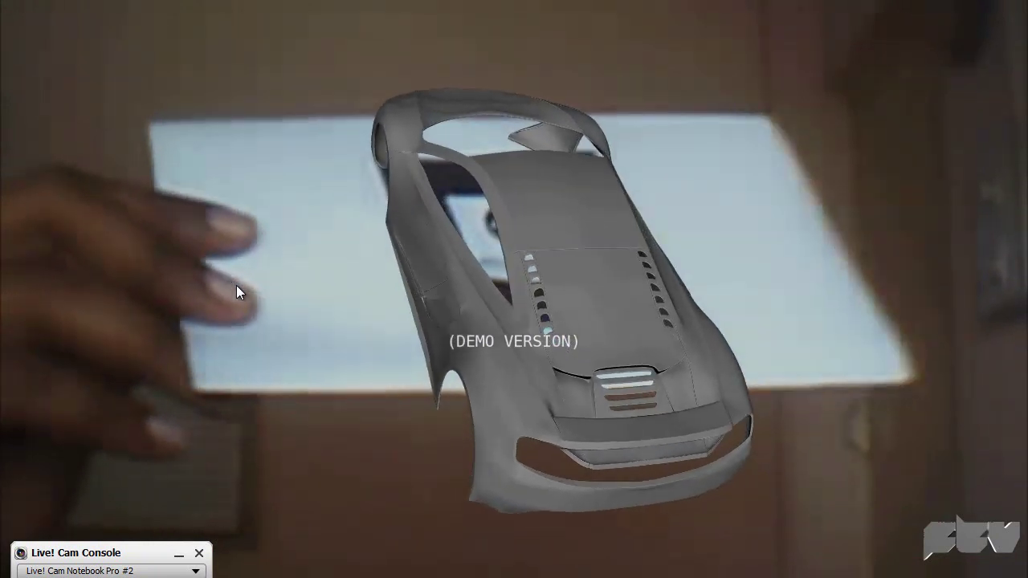
key(Escape)
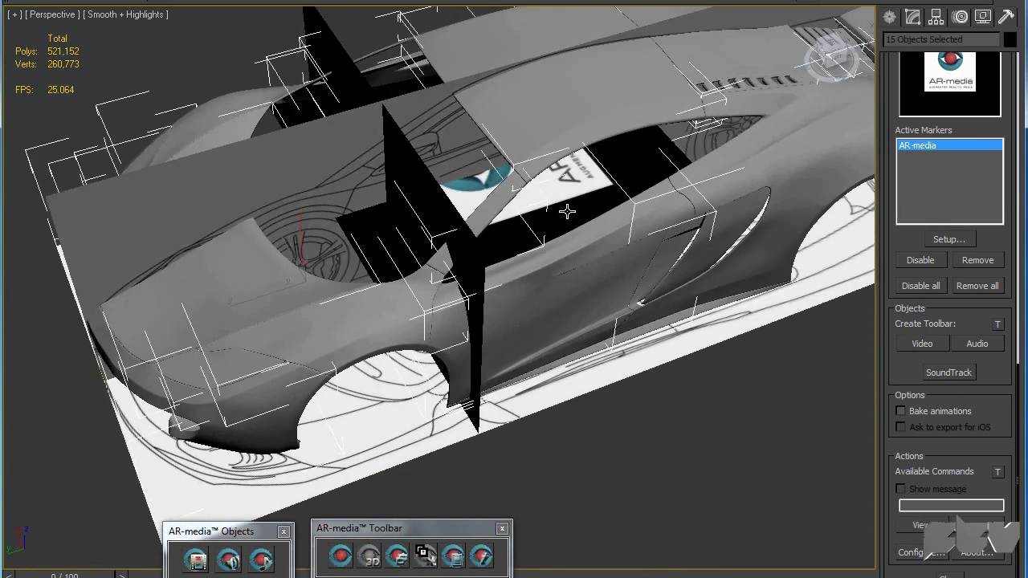
Select ARMediaMarker002 and move it along Z under the car, checking it from several angles.
click(568, 213)
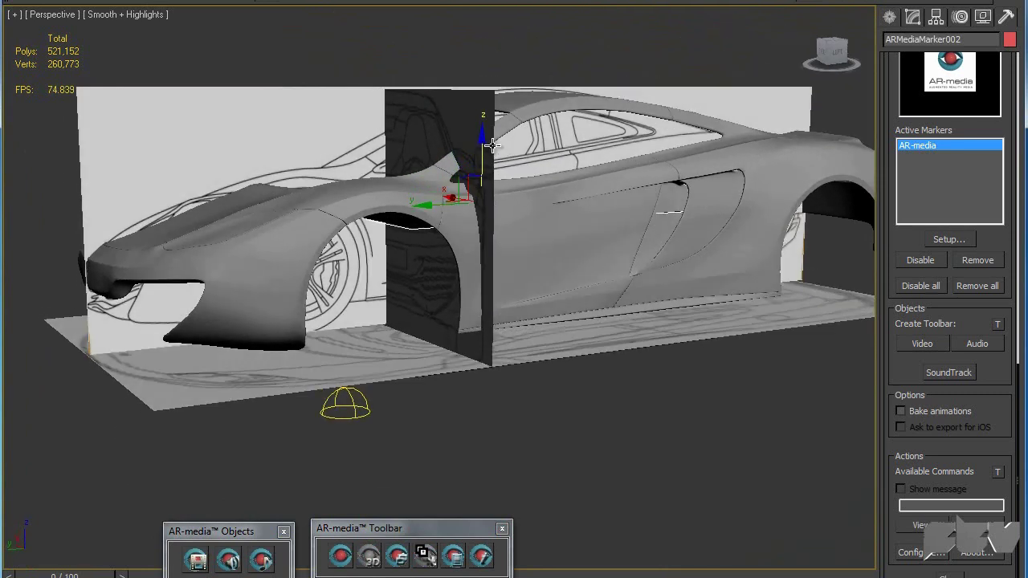
drag(479, 266, 479, 255)
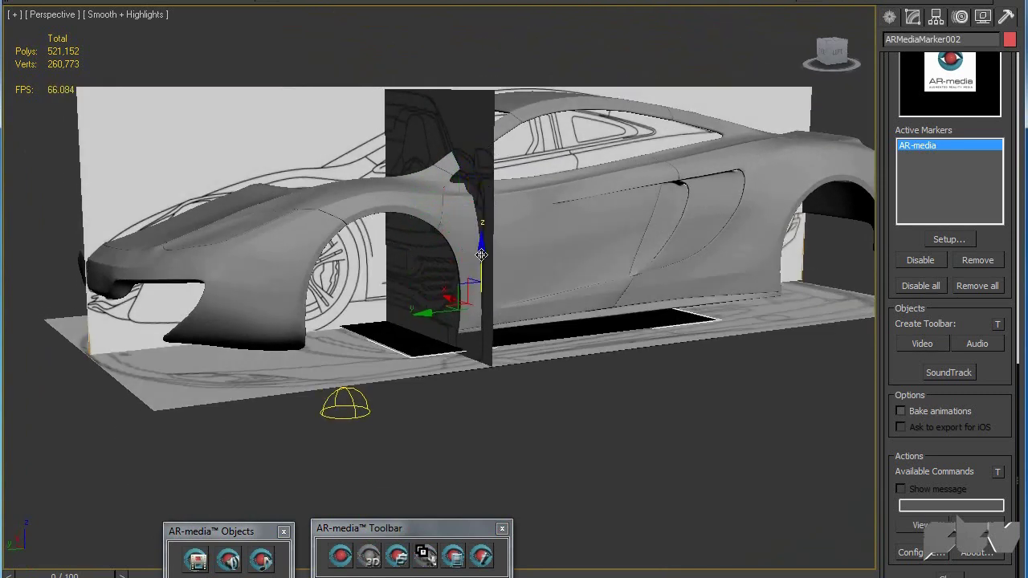
alt+middle_drag(480, 256, 476, 398)
scroll(475, 398, up, 4)
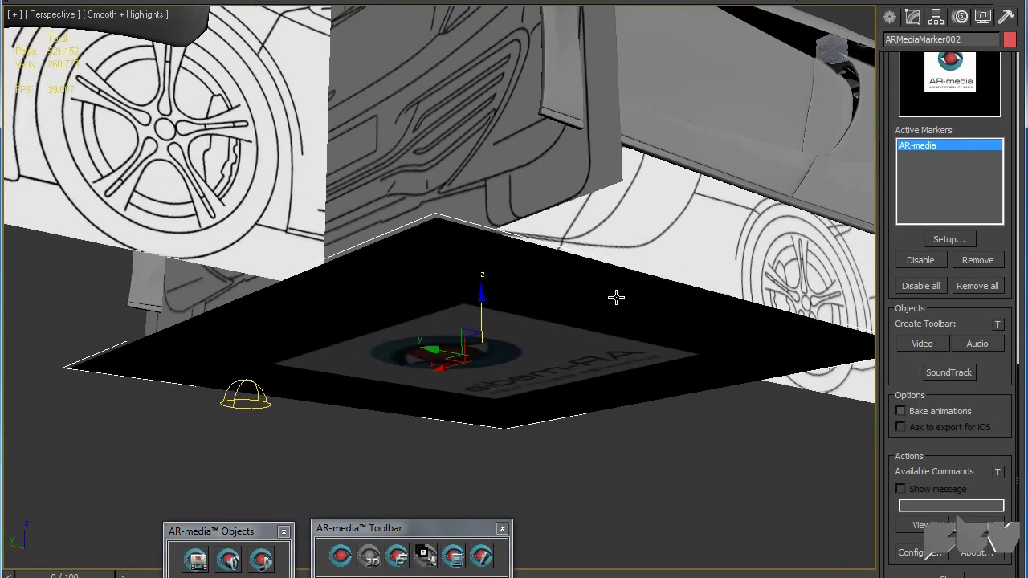
scroll(601, 286, down, 3)
alt+middle_drag(557, 260, 545, 302)
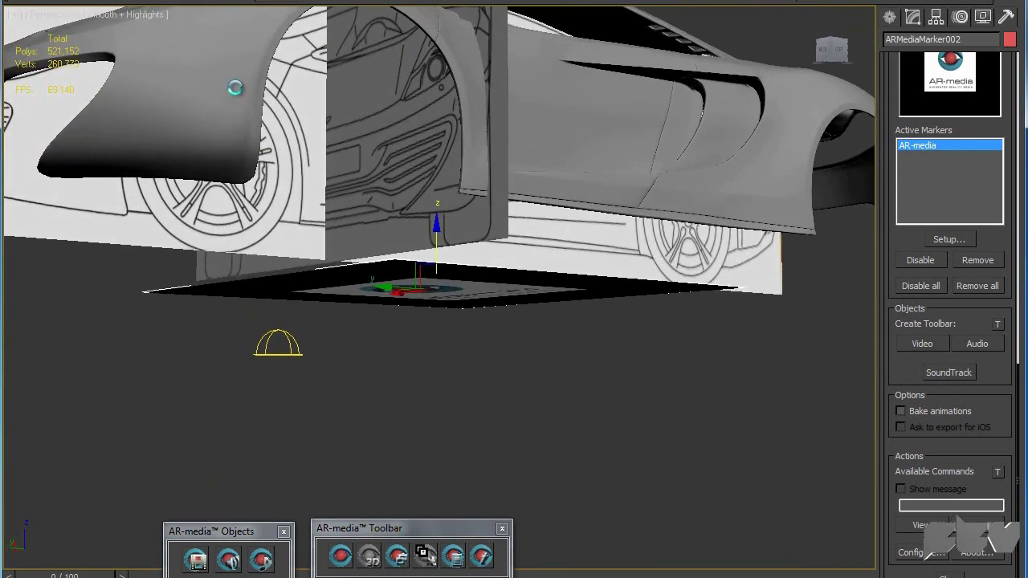
alt+middle_drag(634, 79, 664, 118)
scroll(663, 117, down, 3)
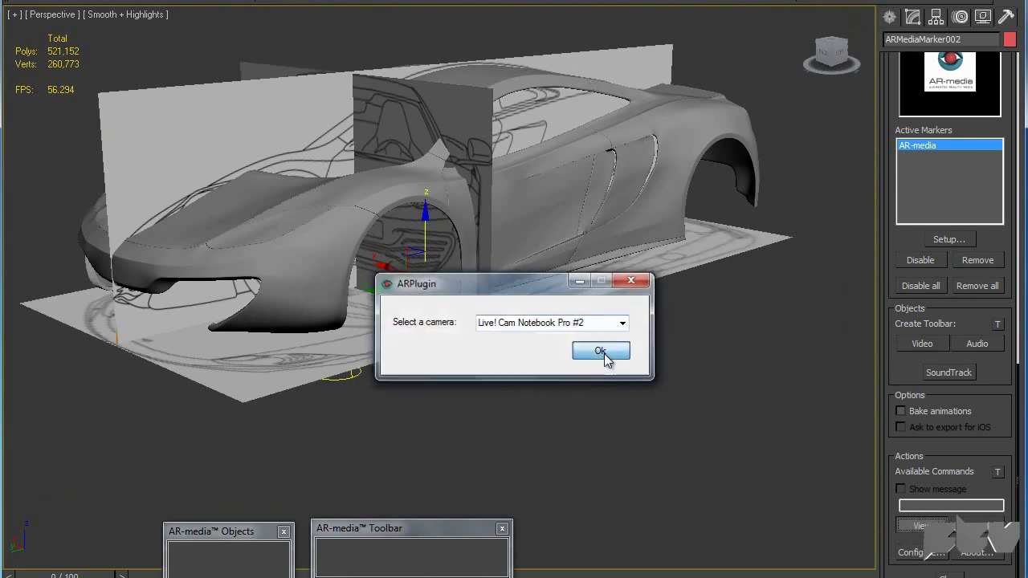
Confirm the Live! Cam Notebook Pro #2 webcam for the AR preview, then dismiss the upgrade splash.
click(603, 353)
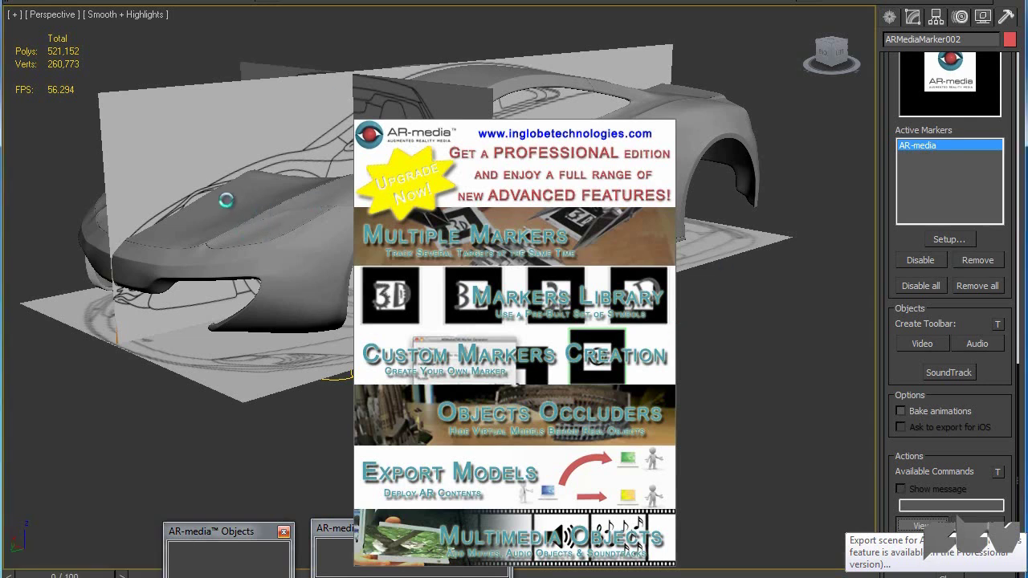
click(574, 418)
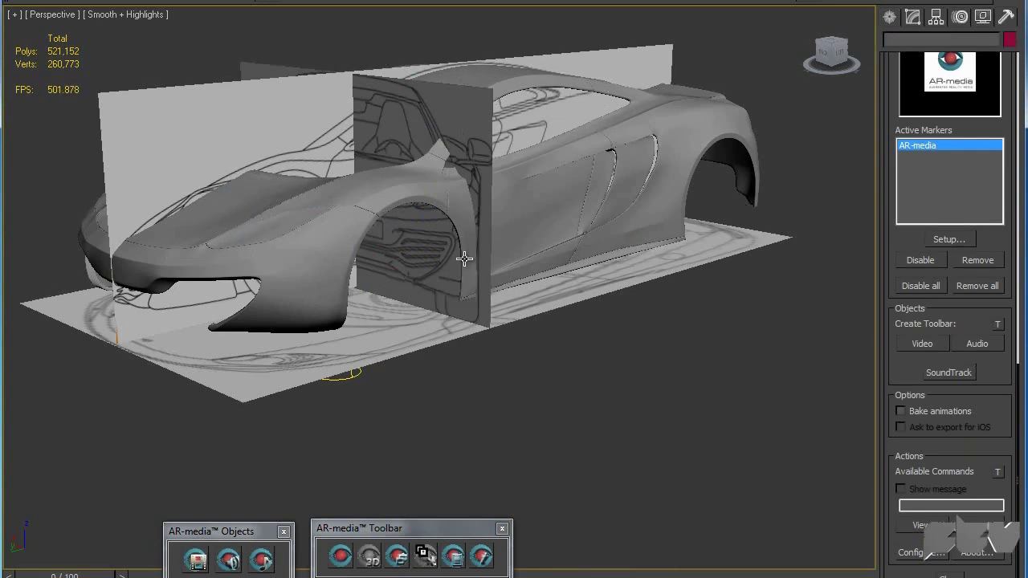
Orbit and zoom the viewport to face the McLaren's front.
scroll(562, 333, up, 10)
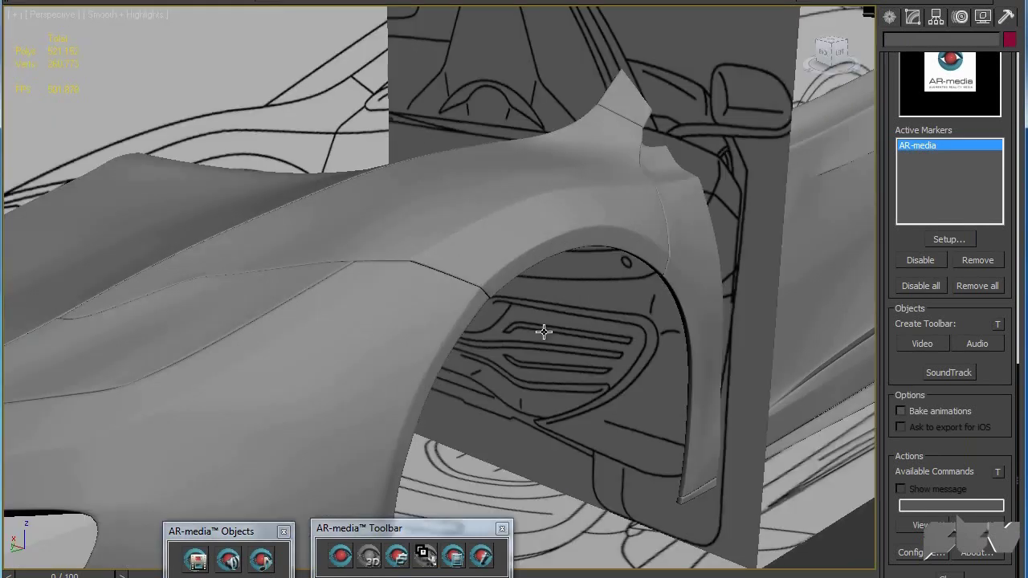
scroll(534, 325, down, 8)
mouse_move(494, 230)
alt+middle_down()
mouse_move(577, 233)
mouse_move(500, 228)
alt+middle_up()
scroll(577, 233, down, 3)
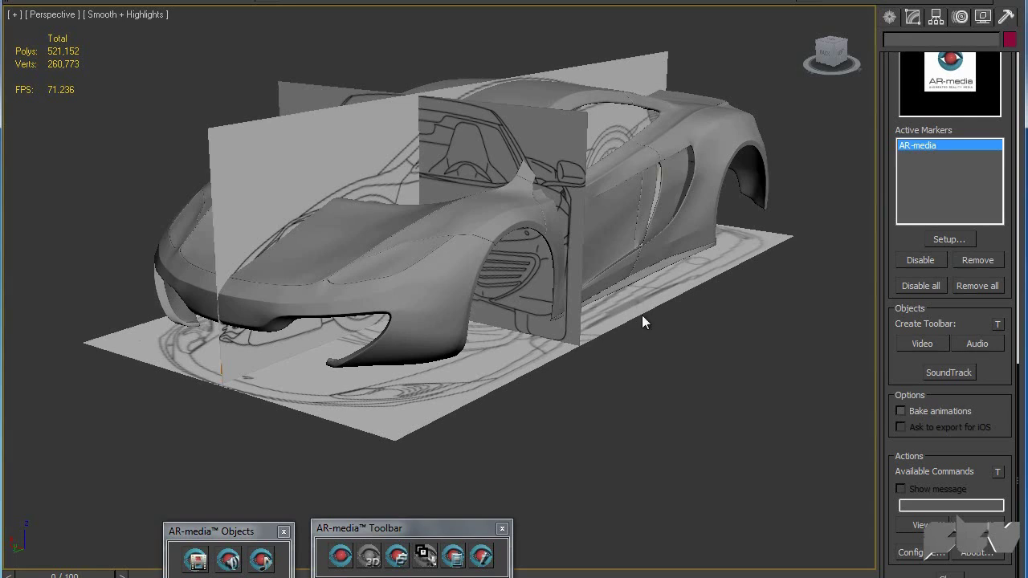
alt+middle_drag(650, 317, 620, 312)
scroll(672, 346, up, 2)
scroll(666, 342, down, 2)
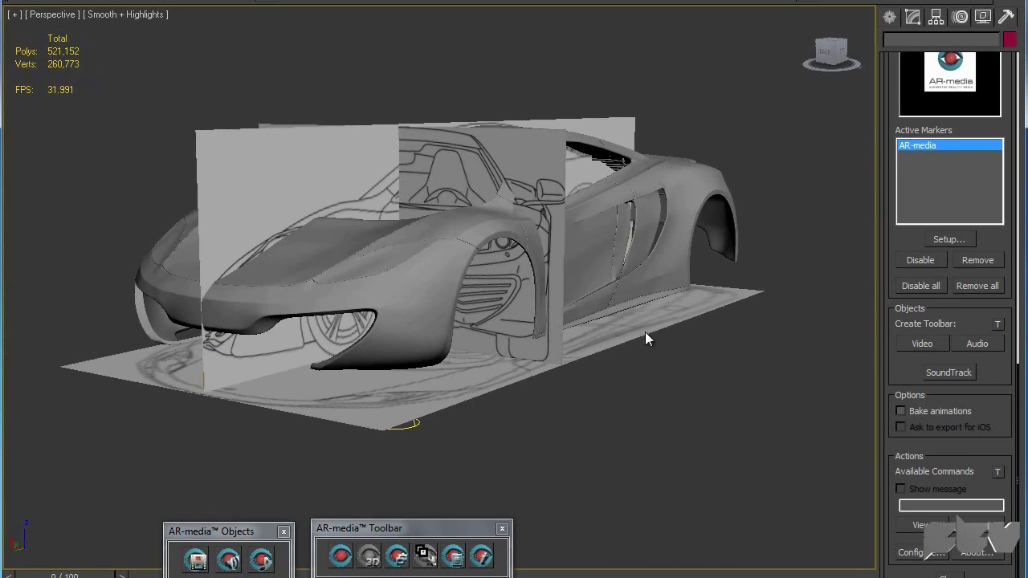
mouse_move(630, 297)
middle_down()
mouse_move(638, 286)
mouse_move(760, 284)
mouse_move(634, 290)
middle_up()
scroll(624, 290, up, 3)
scroll(615, 287, down, 3)
scroll(989, 244, up, 5)
scroll(986, 402, up, 10)
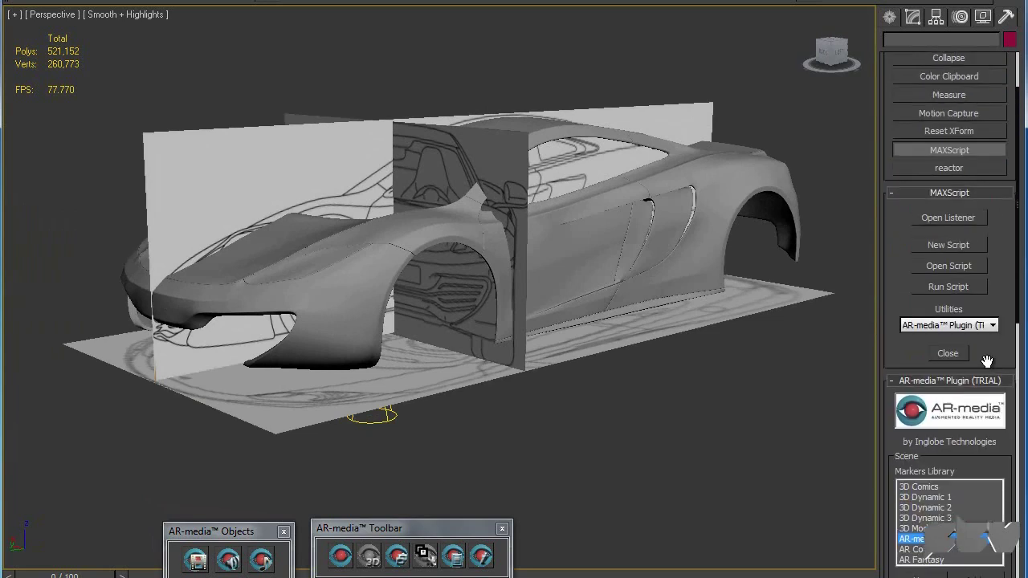
scroll(1002, 206, up, 3)
Close the AR-media utility rollout and the AR-media Objects and Toolbar palettes.
click(960, 233)
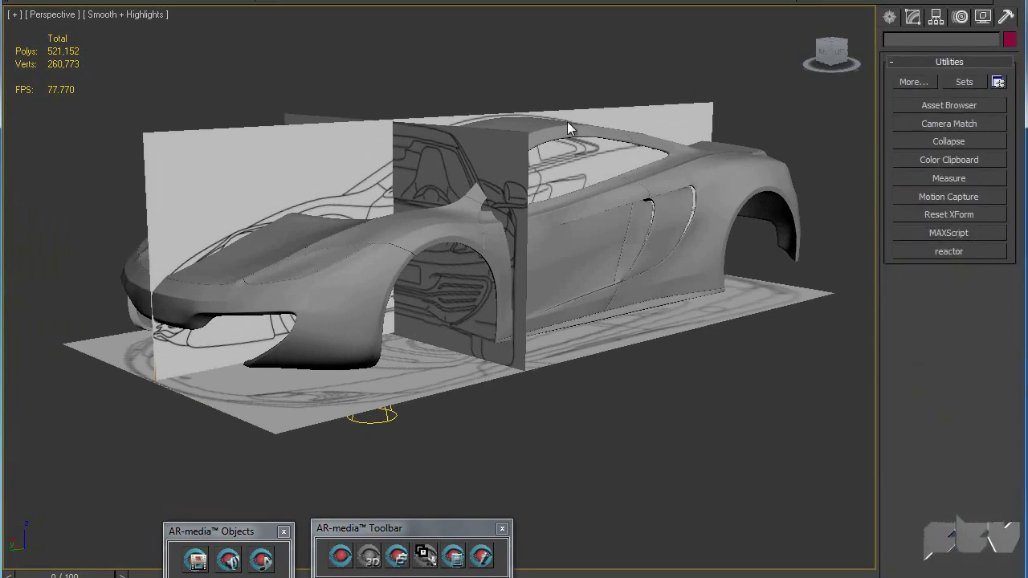
alt+middle_drag(537, 140, 560, 207)
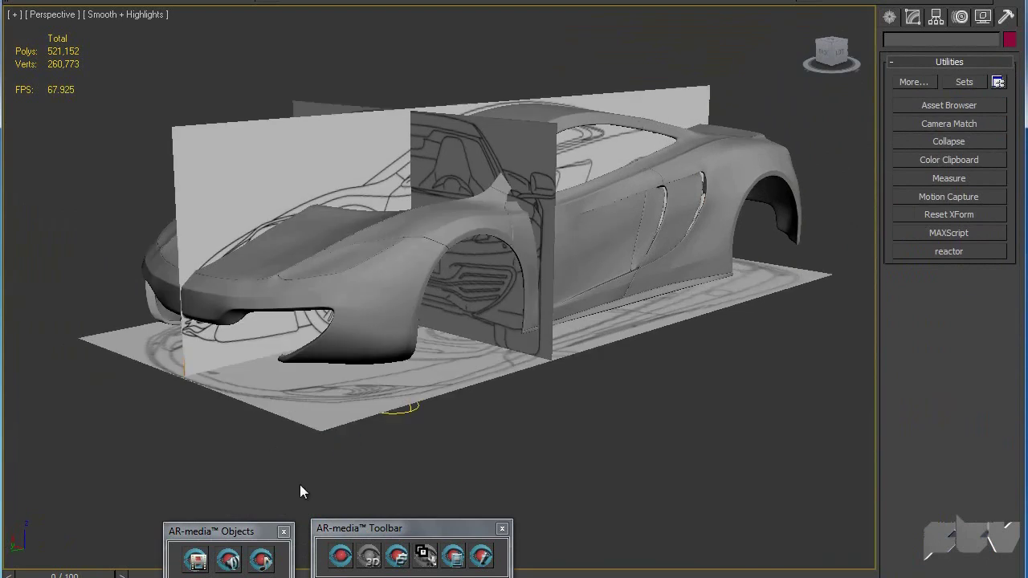
click(283, 531)
click(502, 528)
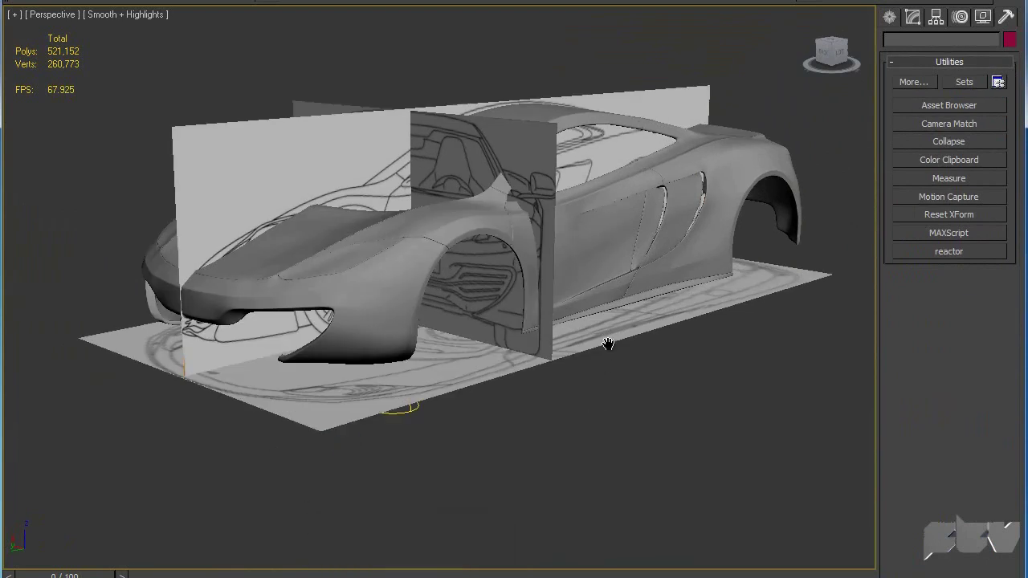